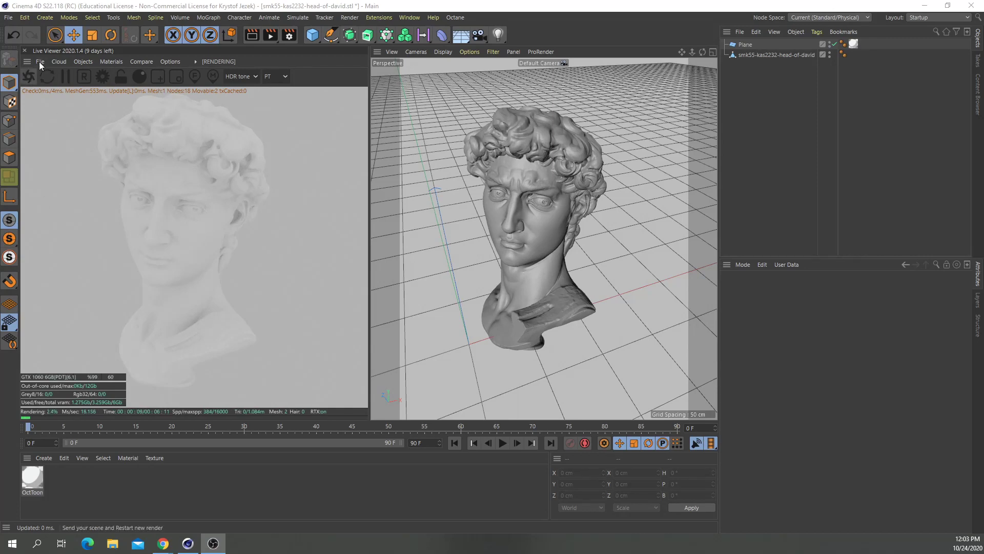
# Bring up the Live Viewer's Octane Materials list with Octane Toon Material in reach.
pyautogui.click(108, 61)
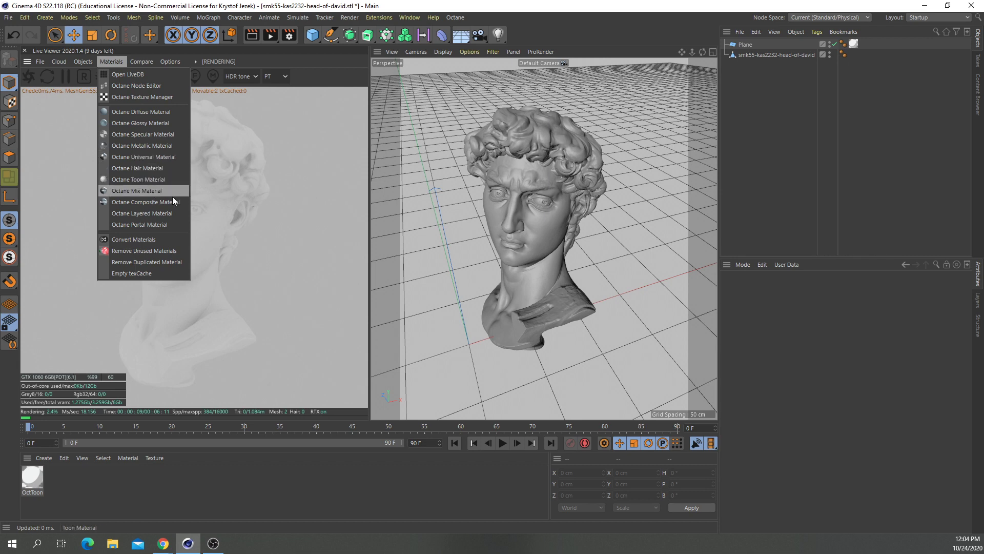
pyautogui.moveTo(195, 61)
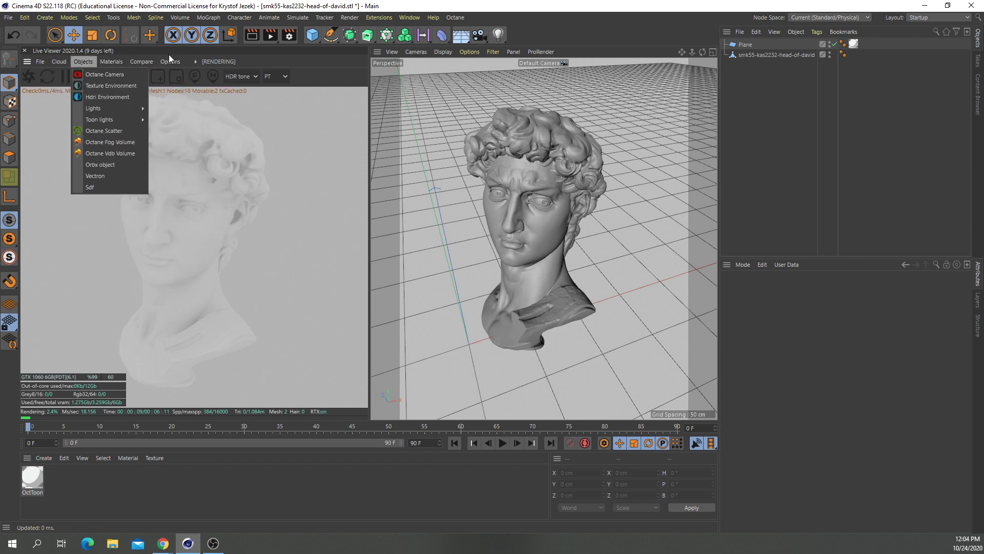
pyautogui.moveTo(109, 62)
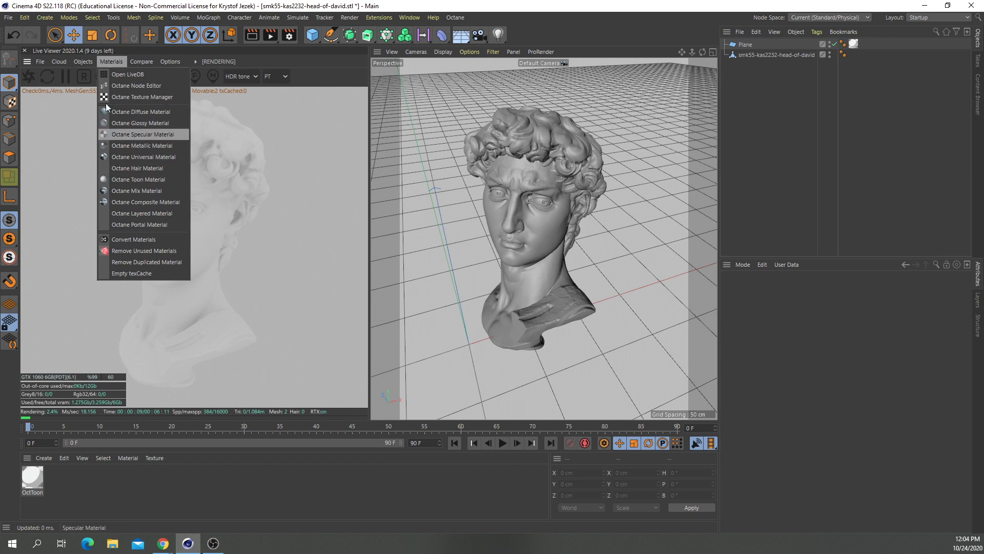
pyautogui.moveTo(142, 62)
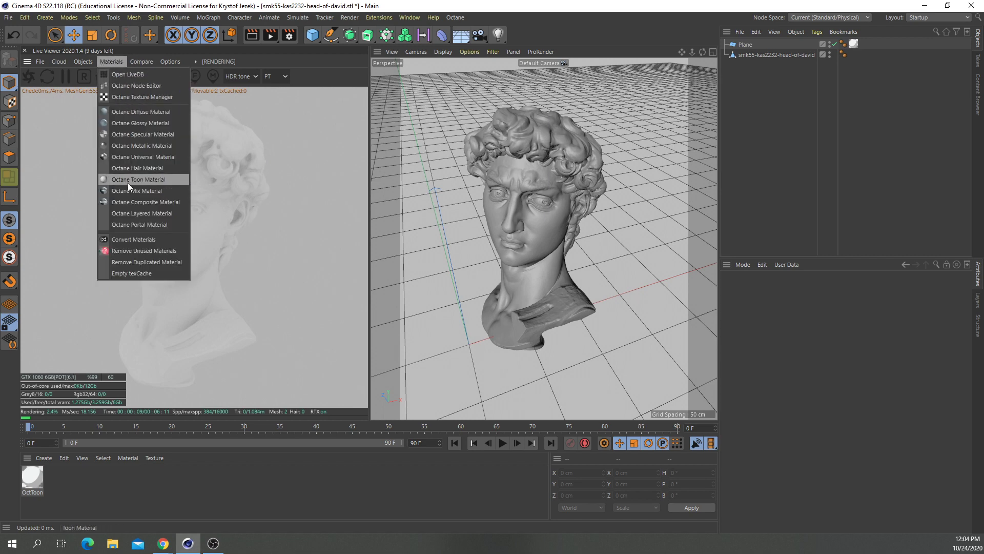
# Create toon material OctToon2, apply it to the David head, and restart the render.
pyautogui.click(128, 179)
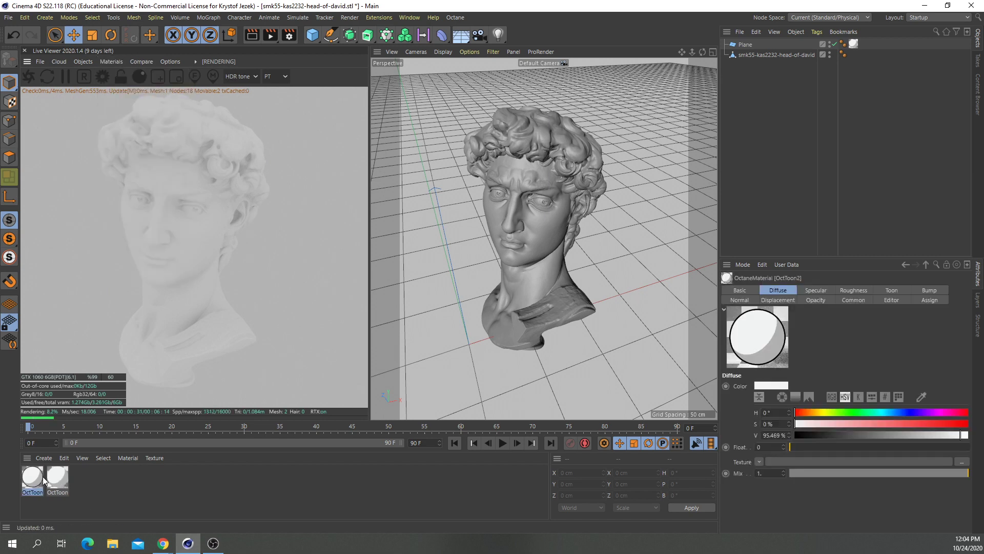
pyautogui.moveTo(32, 477); pyautogui.dragTo(759, 55)
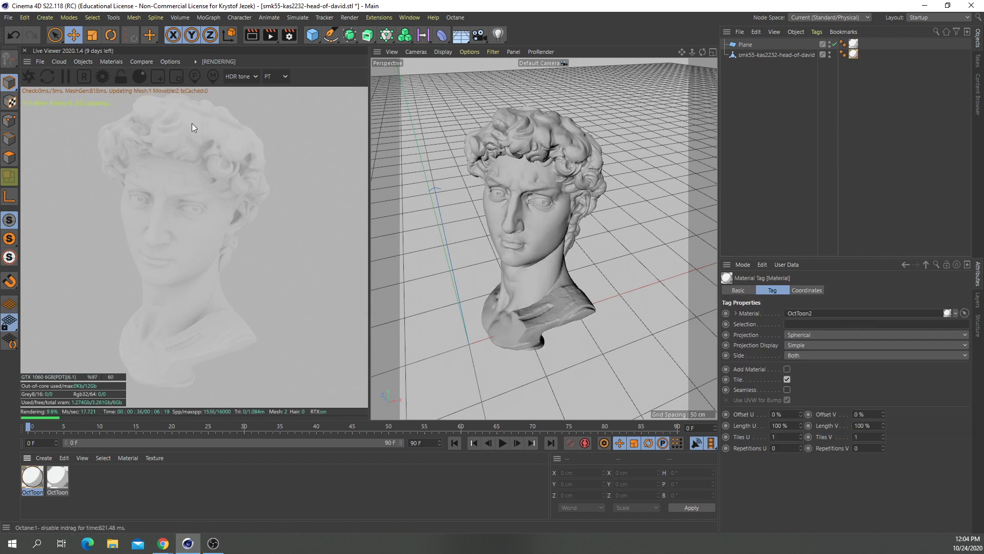
pyautogui.click(29, 77)
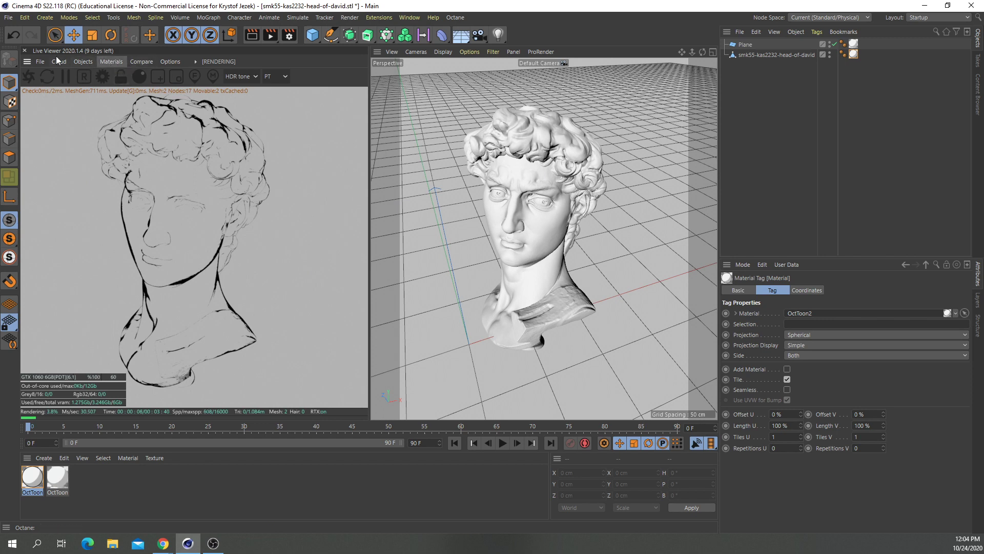
# Add a Toon directional light to the scene and select the OctToon2 material.
pyautogui.click(81, 62)
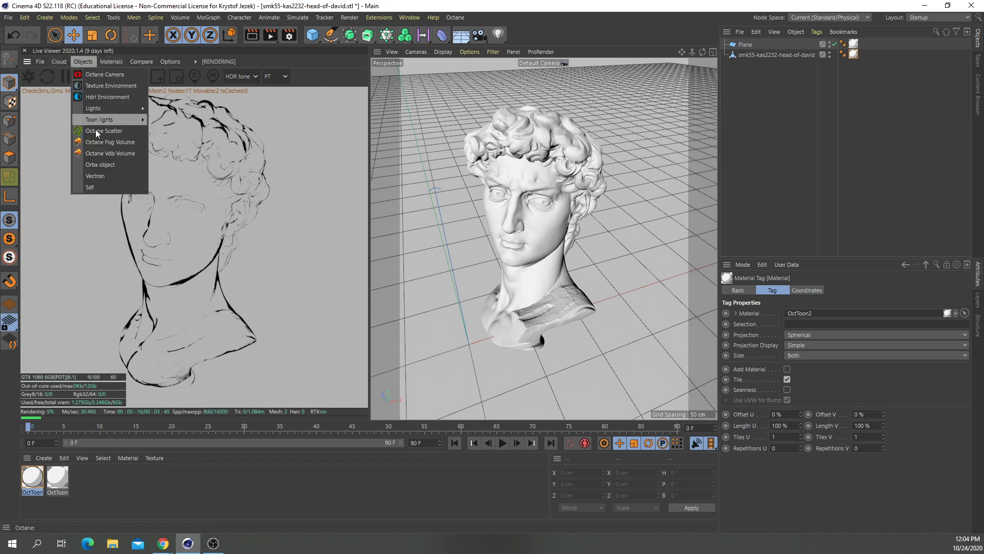
pyautogui.moveTo(102, 118)
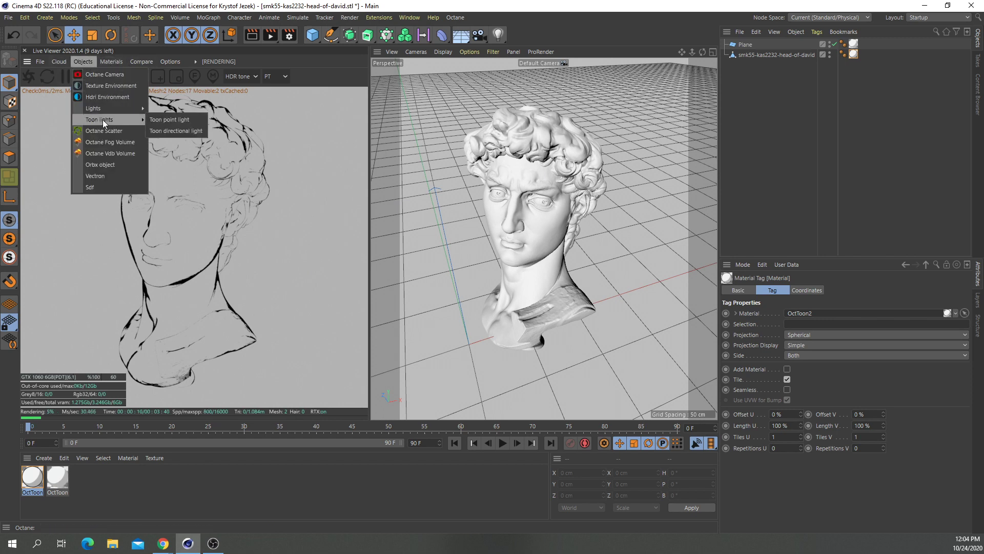
pyautogui.click(170, 131)
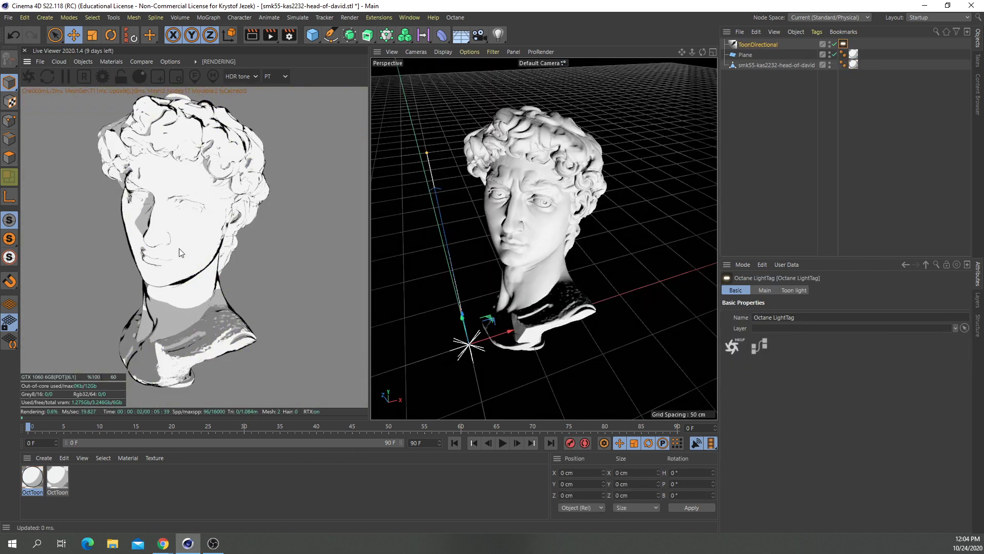
pyautogui.click(32, 477)
# Set OctToon2's diffuse colour to a light coral red at 59% saturation.
pyautogui.doubleClick(32, 476)
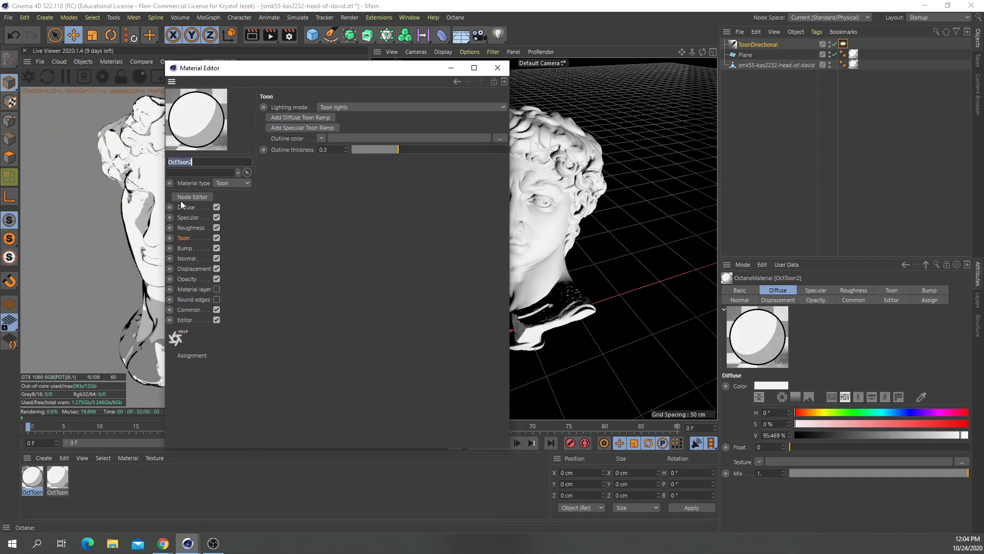
pyautogui.click(186, 207)
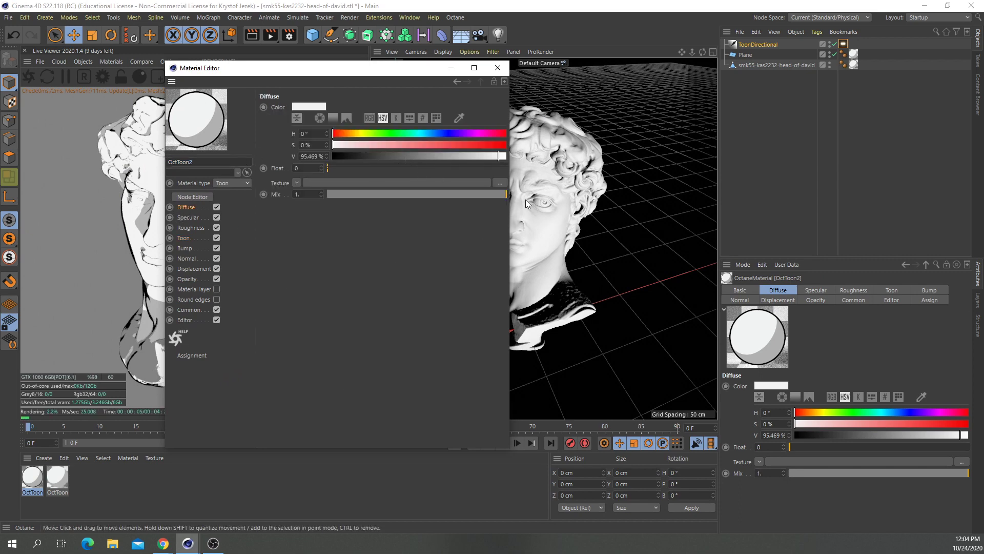
pyautogui.moveTo(367, 70); pyautogui.dragTo(593, 91)
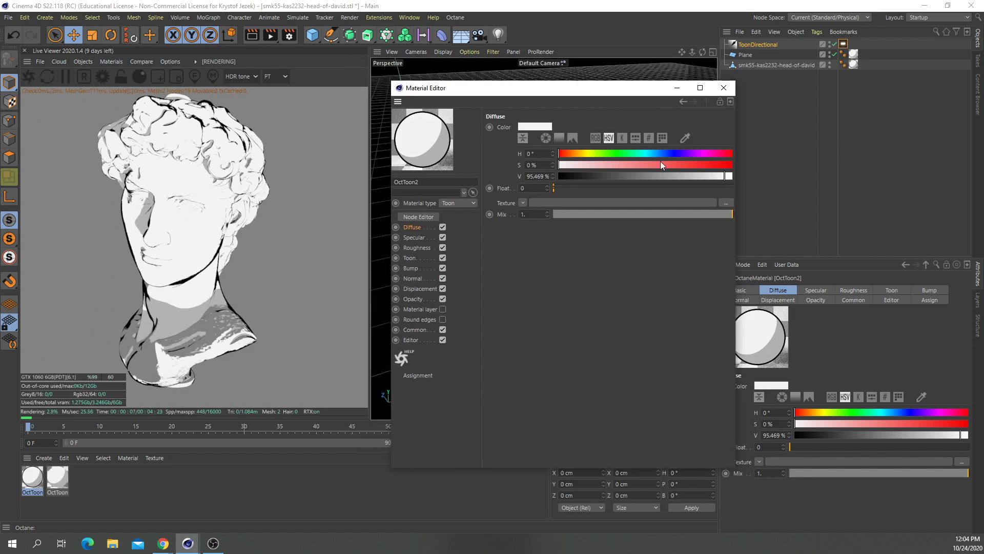
pyautogui.moveTo(660, 164); pyautogui.dragTo(700, 165)
pyautogui.click(660, 164)
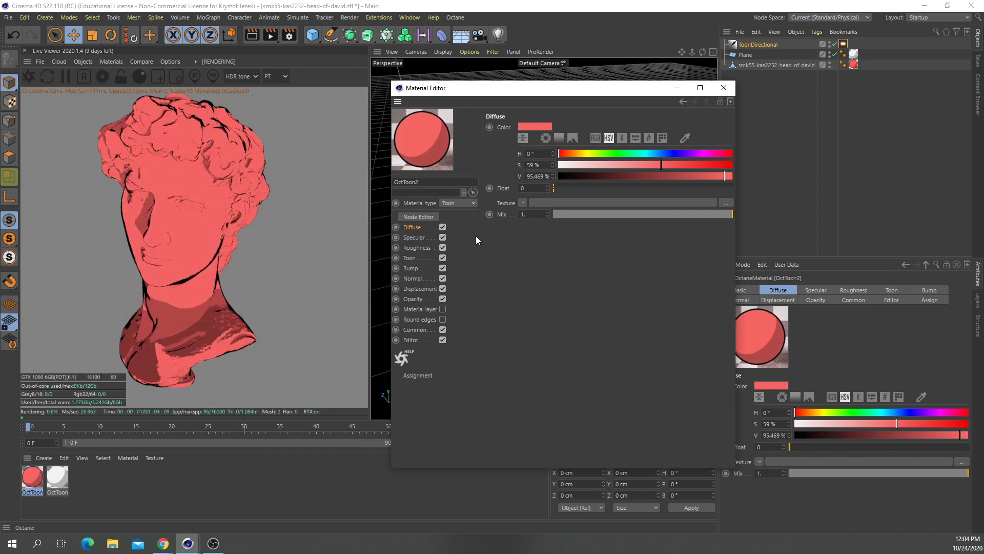
pyautogui.click(413, 238)
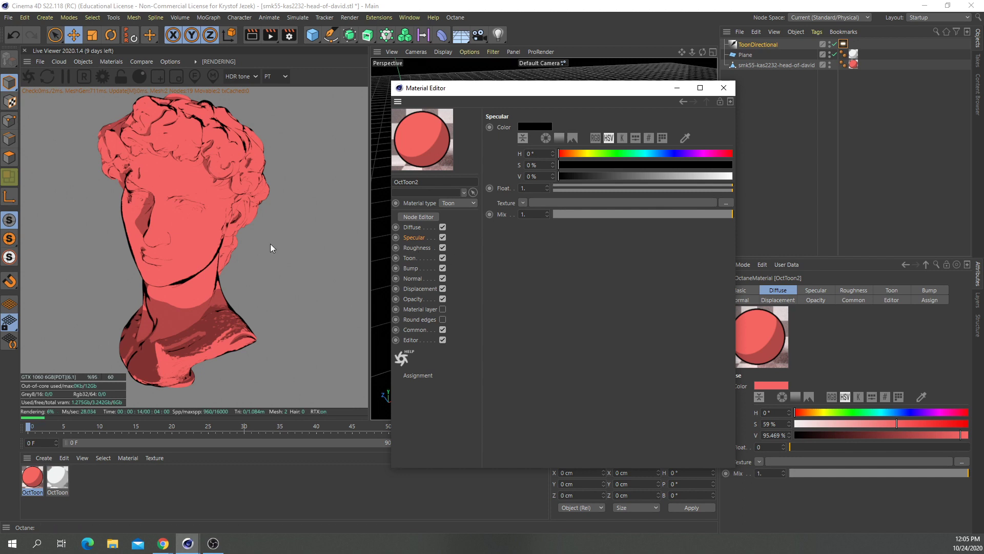
# Set OctToon2's roughness float to about 0.32 for broader white highlights.
pyautogui.moveTo(491, 95); pyautogui.dragTo(486, 113)
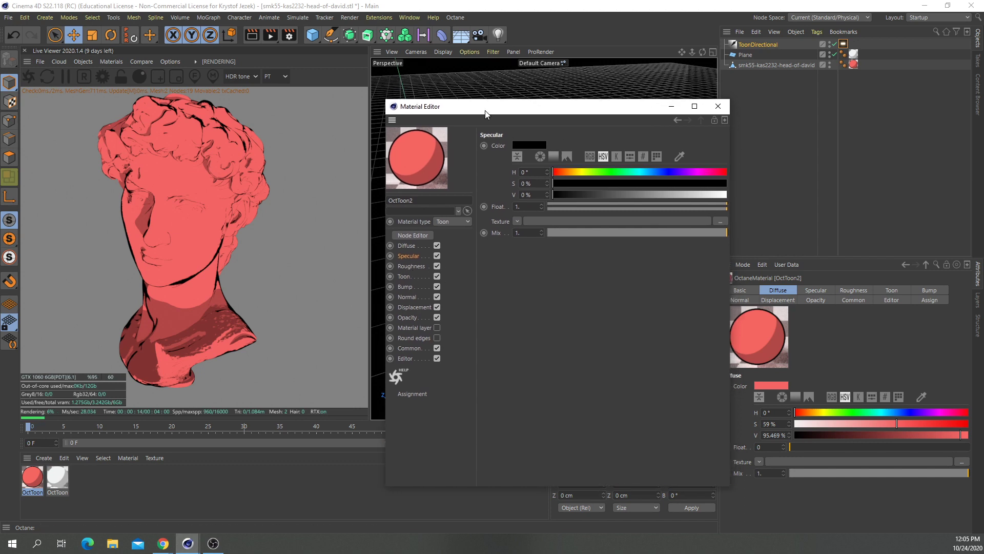
pyautogui.click(419, 267)
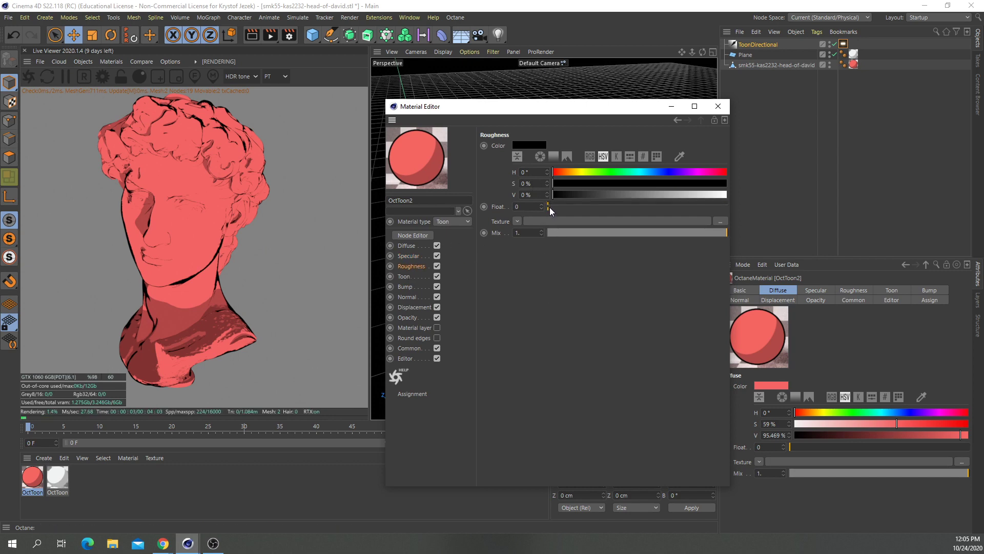
pyautogui.moveTo(549, 207); pyautogui.dragTo(589, 206)
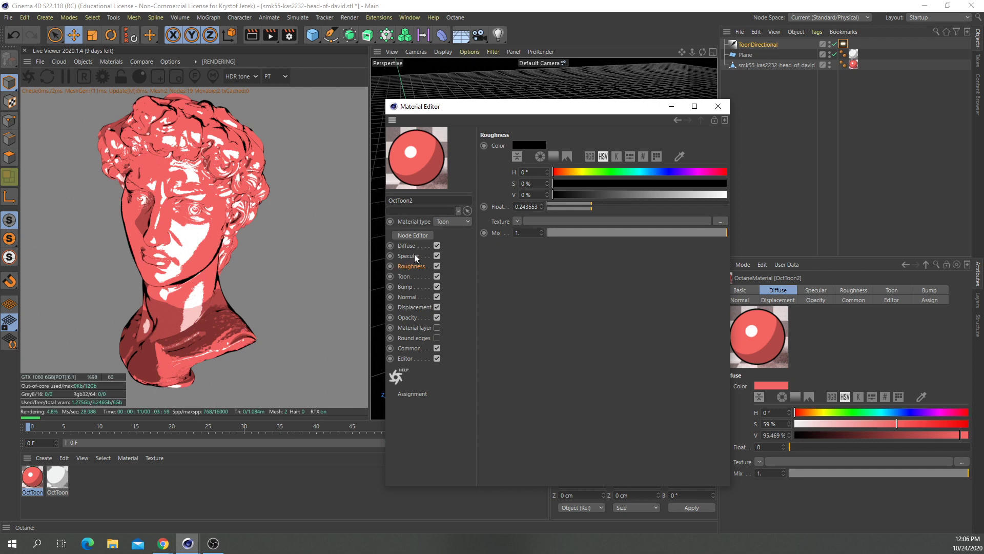
pyautogui.moveTo(615, 207)
pyautogui.mouseDown()
pyautogui.moveTo(708, 205)
pyautogui.moveTo(562, 204)
pyautogui.moveTo(604, 205)
pyautogui.mouseUp()
# Try a 238° blue specular colour at 79% saturation with specular strength around 0.42.
pyautogui.rightClick(604, 205)
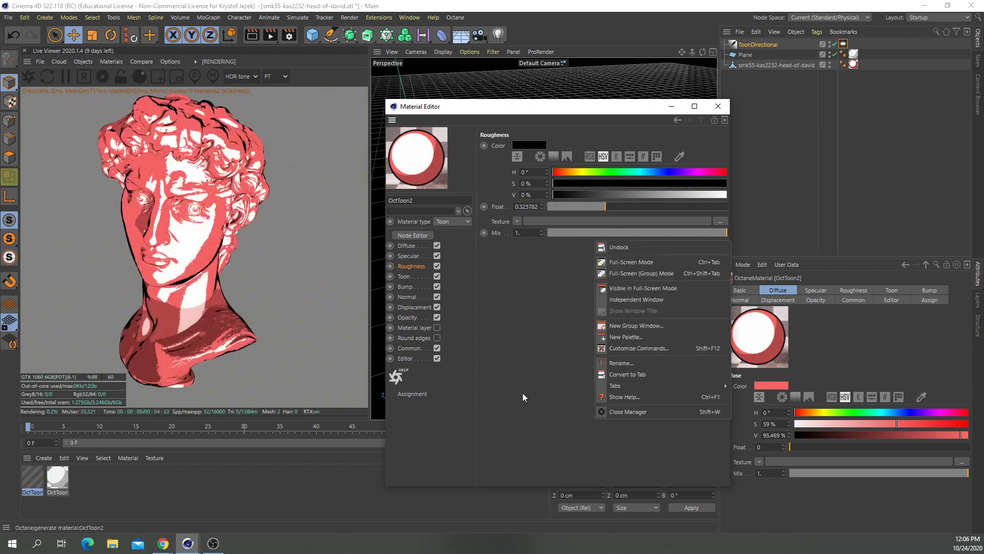
pyautogui.press('Escape')
pyautogui.click(409, 256)
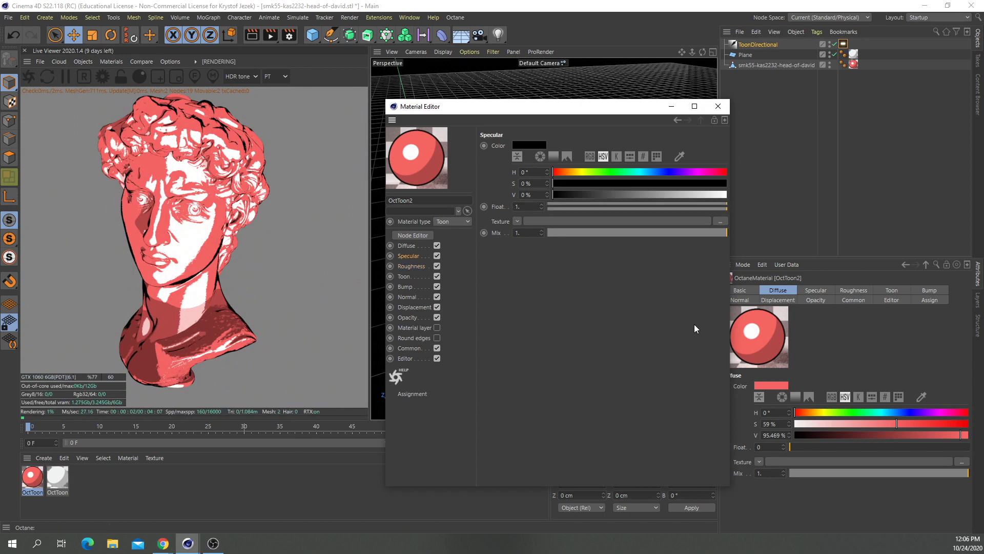
pyautogui.moveTo(701, 205)
pyautogui.mouseDown()
pyautogui.moveTo(521, 207)
pyautogui.moveTo(758, 209)
pyautogui.mouseUp()
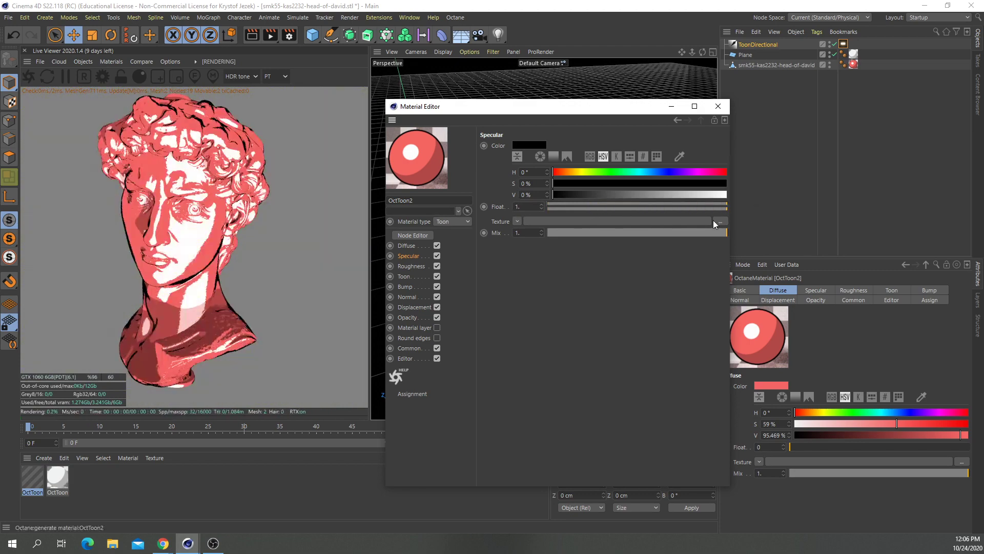
pyautogui.moveTo(673, 210); pyautogui.dragTo(621, 210)
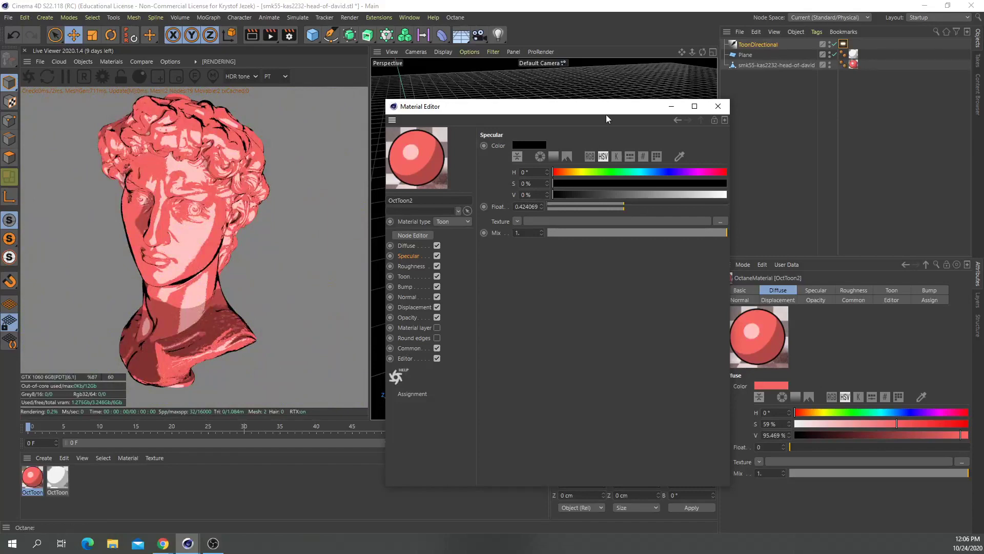
pyautogui.click(668, 172)
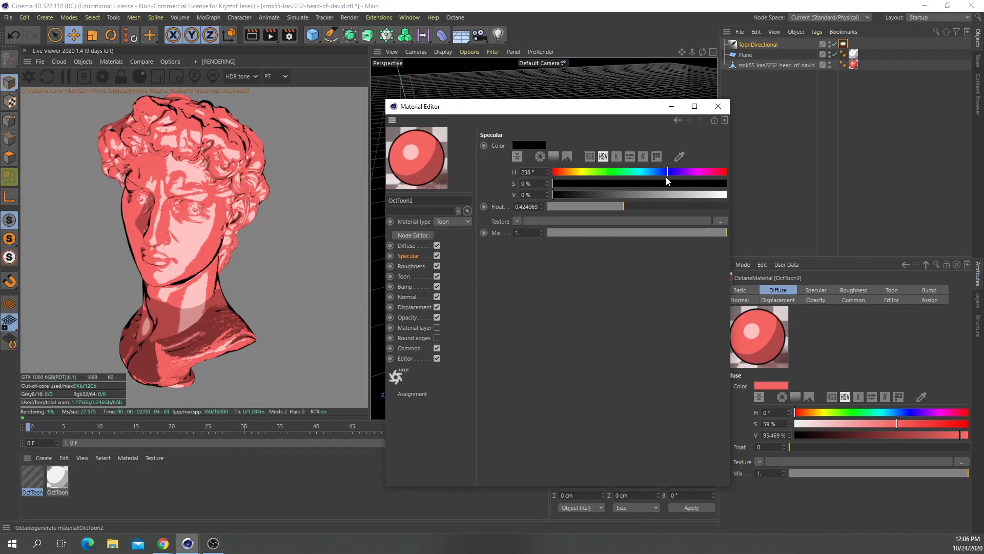
pyautogui.click(689, 183)
pyautogui.click(677, 195)
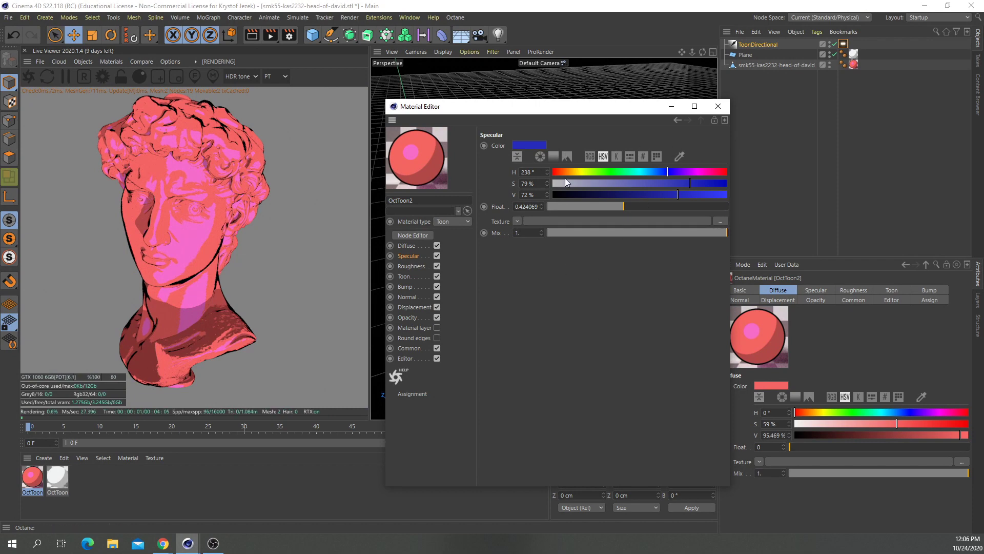
# Settle the specular float at about 0.6 (0.595989) after trying higher values.
pyautogui.moveTo(605, 207); pyautogui.dragTo(730, 206)
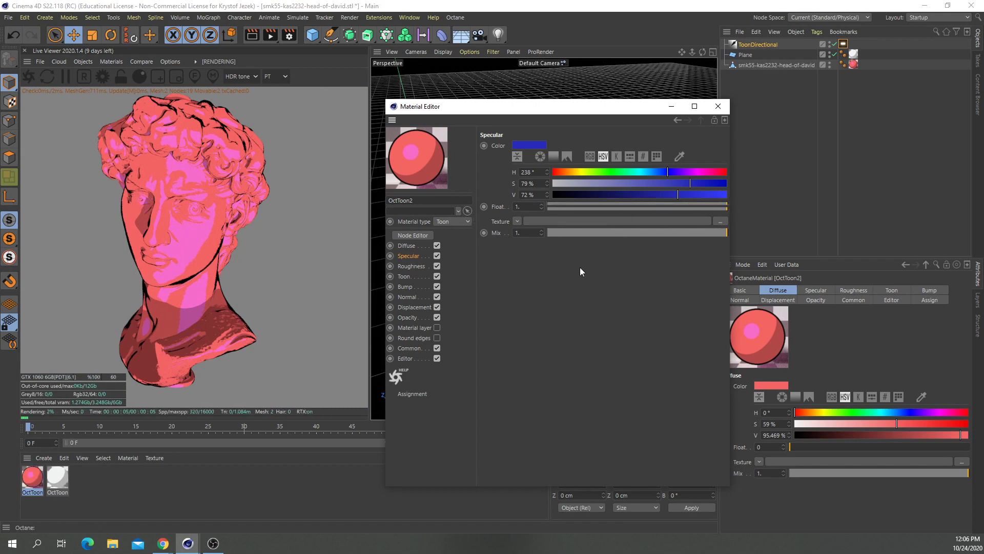
pyautogui.click(697, 206)
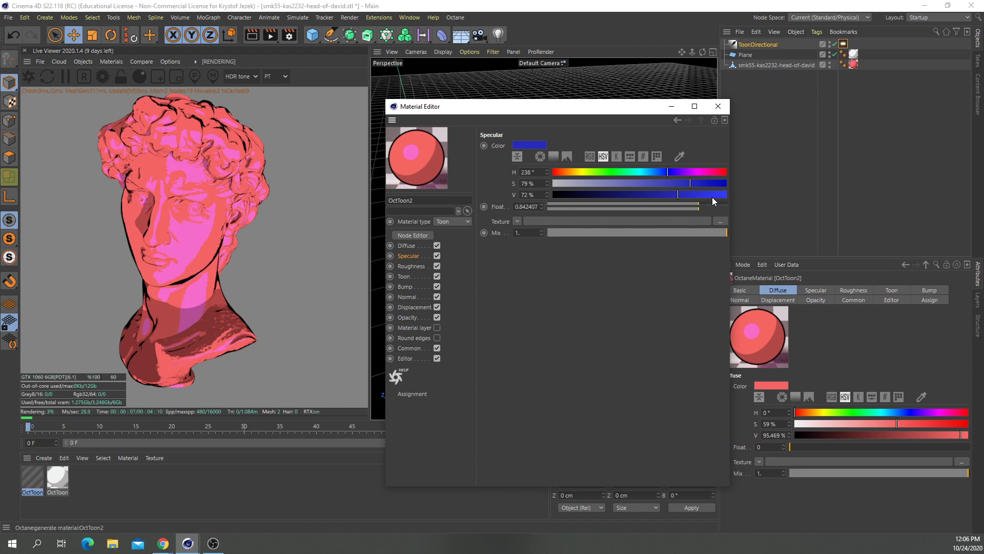
pyautogui.click(716, 206)
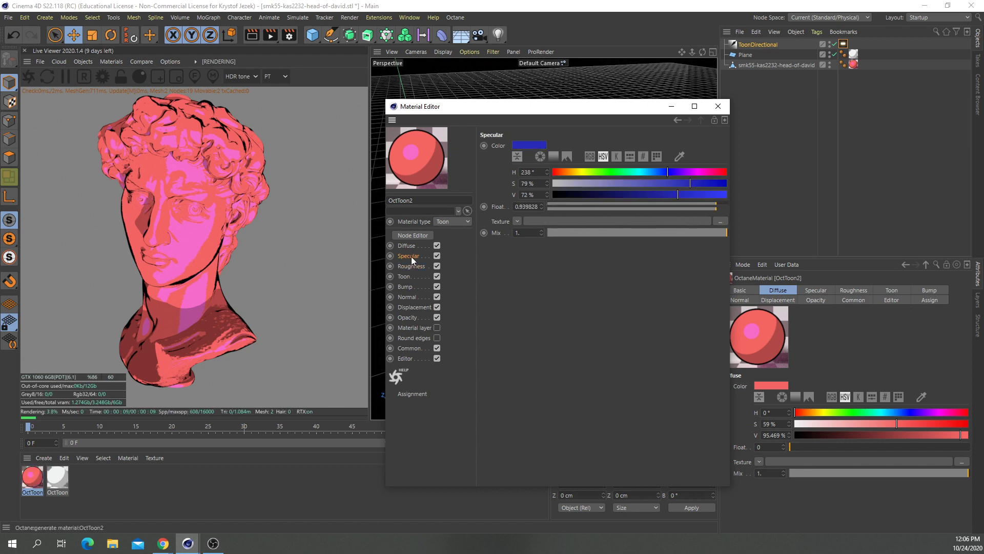
pyautogui.moveTo(651, 206); pyautogui.dragTo(547, 206)
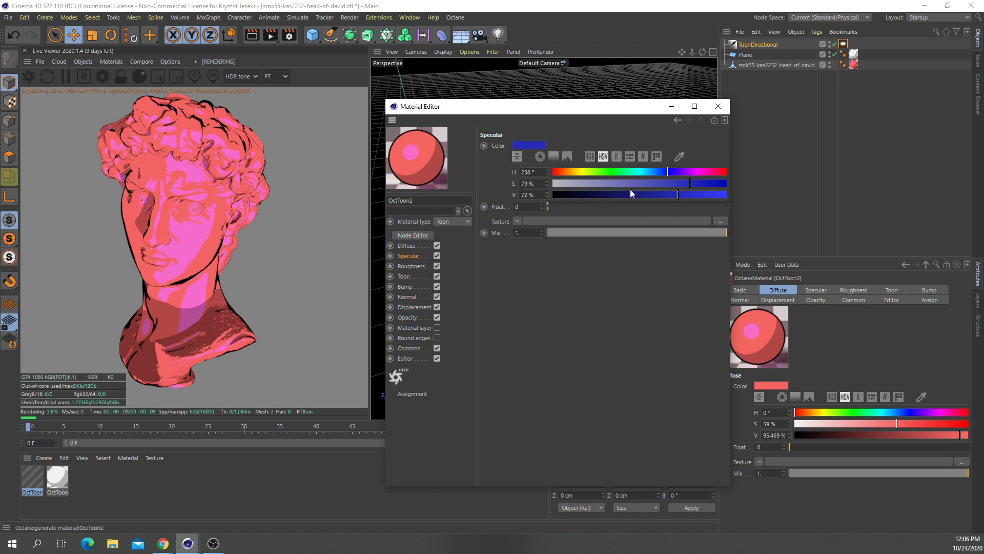
pyautogui.click(685, 183)
pyautogui.moveTo(685, 183); pyautogui.dragTo(690, 183)
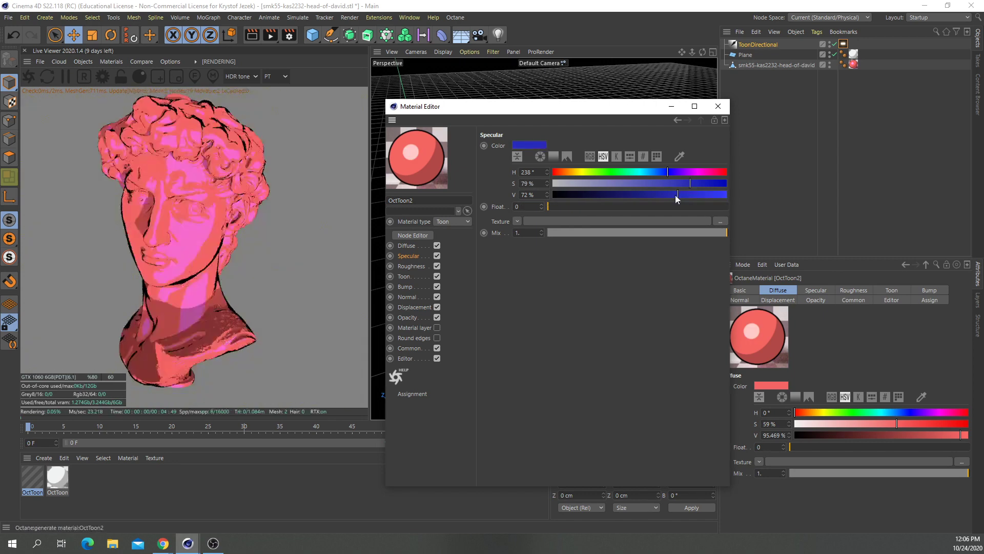
pyautogui.click(655, 206)
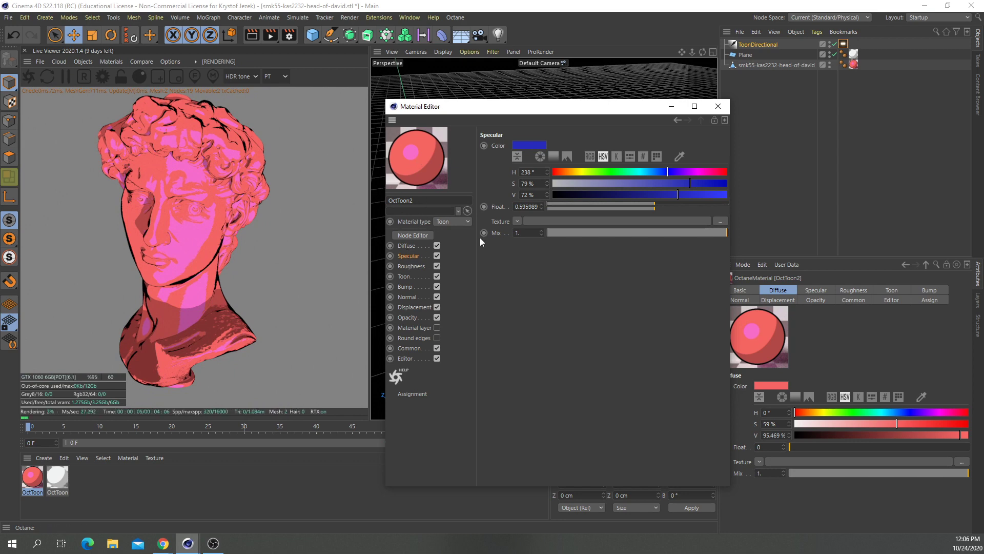
# Brighten the specular colour to 95% value and settle on hue 217° blue.
pyautogui.moveTo(691, 191); pyautogui.dragTo(718, 193)
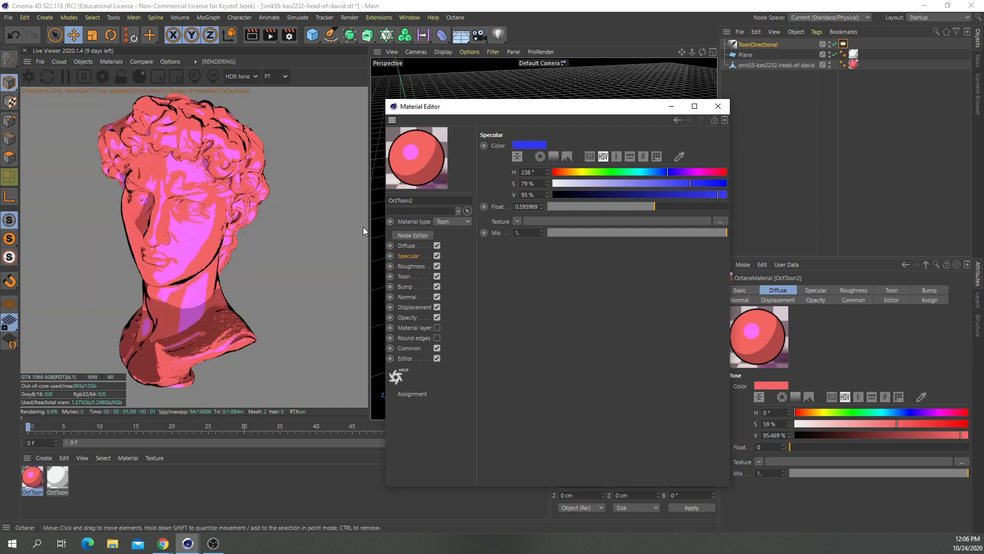
pyautogui.click(582, 174)
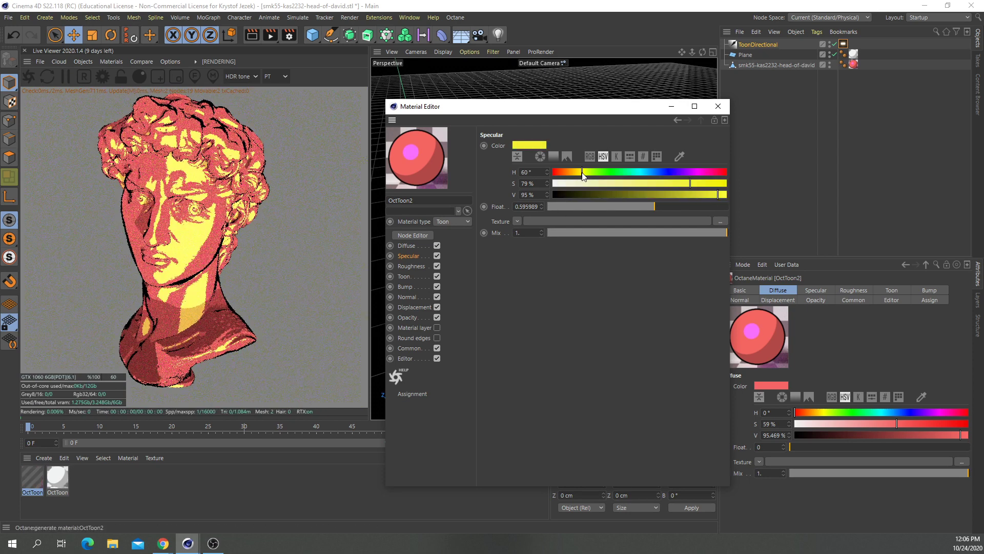
pyautogui.click(642, 172)
pyautogui.click(657, 173)
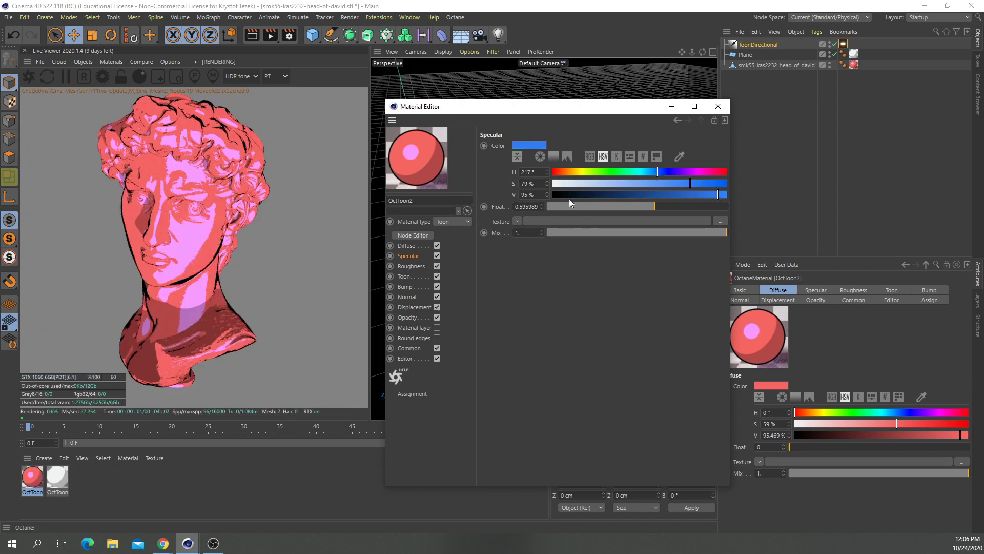
pyautogui.click(407, 277)
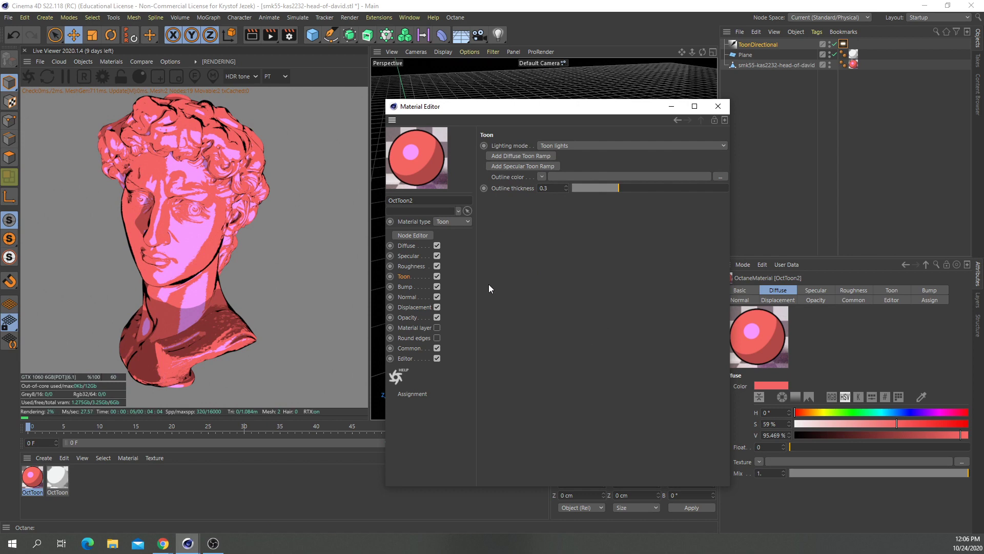
# Switch the toon lighting mode to Camera light and orbit the head to compare.
pyautogui.moveTo(520, 106); pyautogui.dragTo(501, 106)
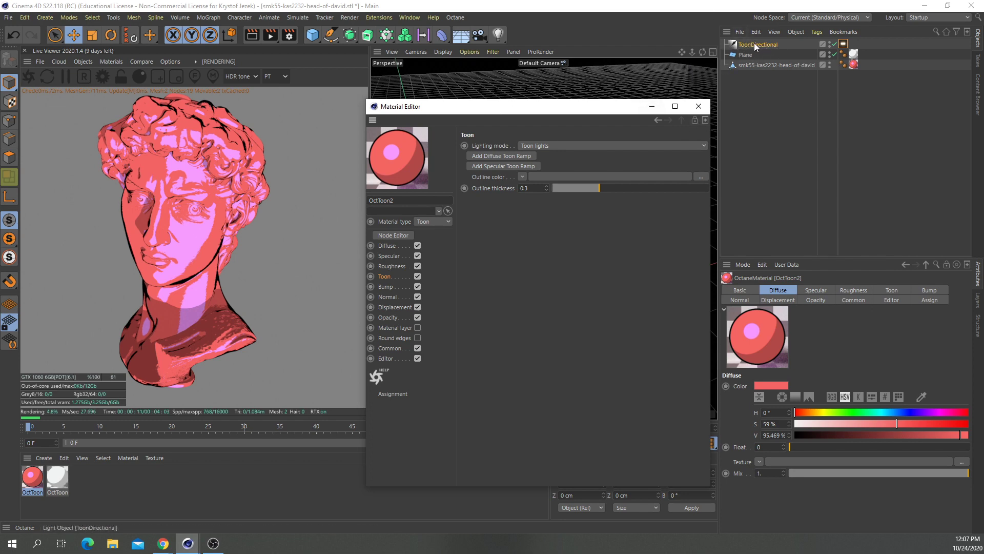
pyautogui.click(542, 145)
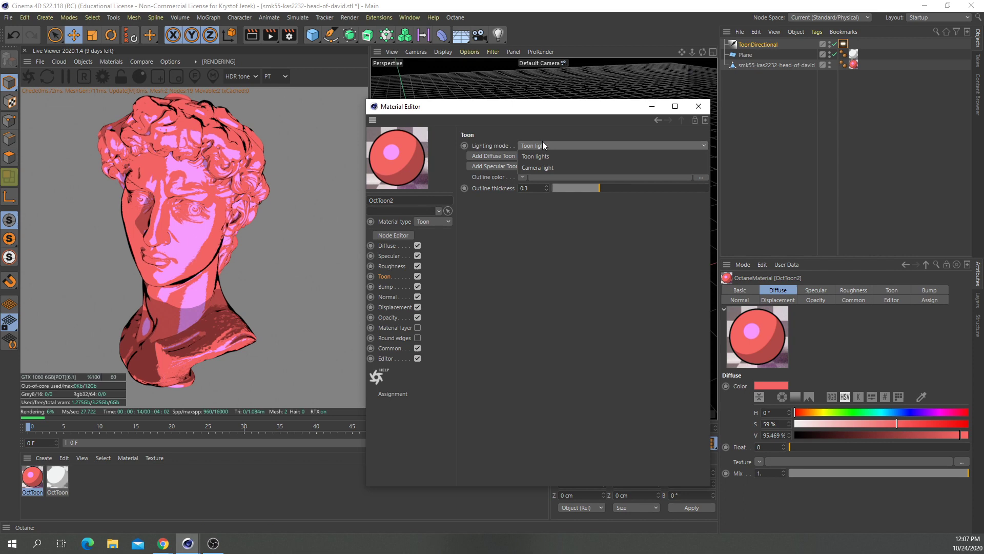
pyautogui.click(545, 168)
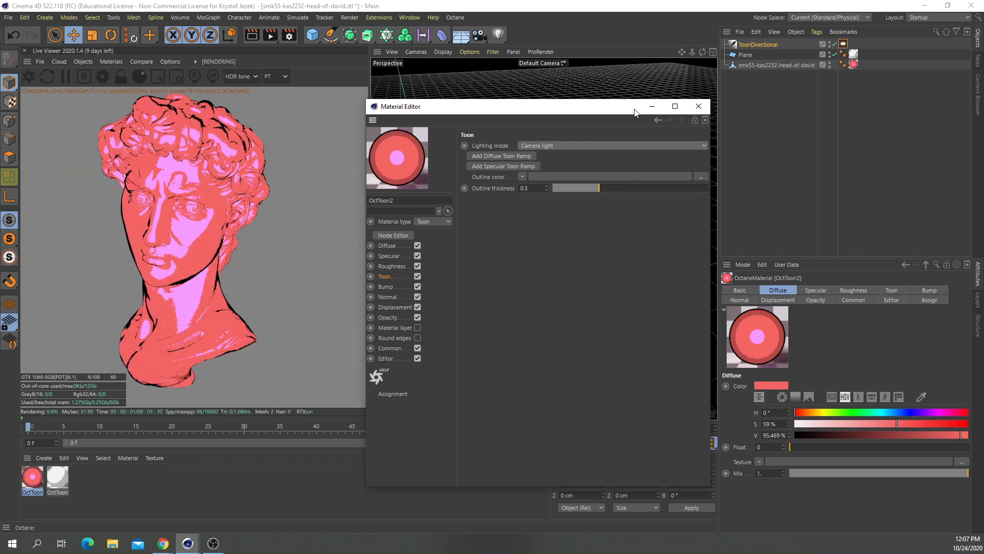
pyautogui.click(651, 106)
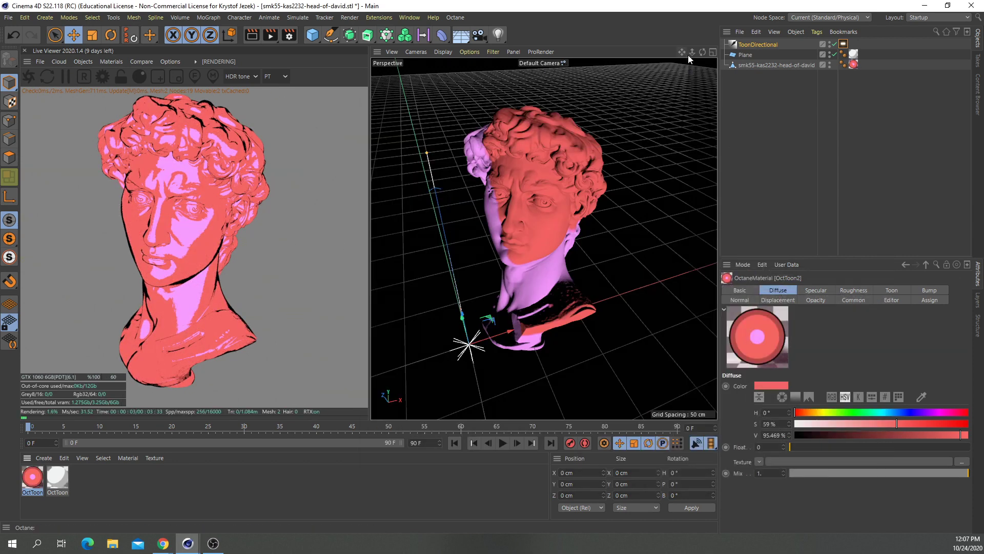
pyautogui.moveTo(703, 51); pyautogui.dragTo(525, 83)
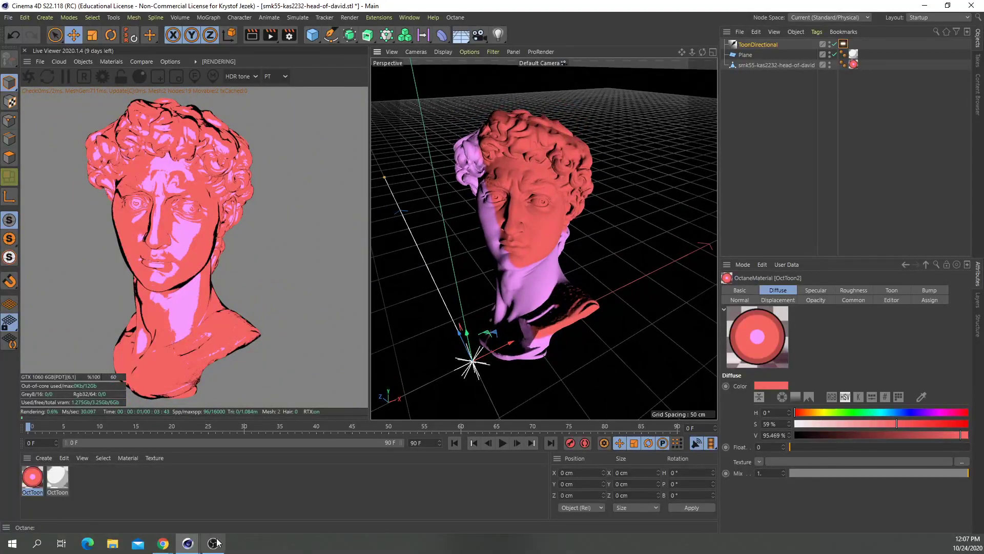
# Restore the lighting mode to Toon lights and minimize the Material Editor.
pyautogui.moveTo(187, 542)
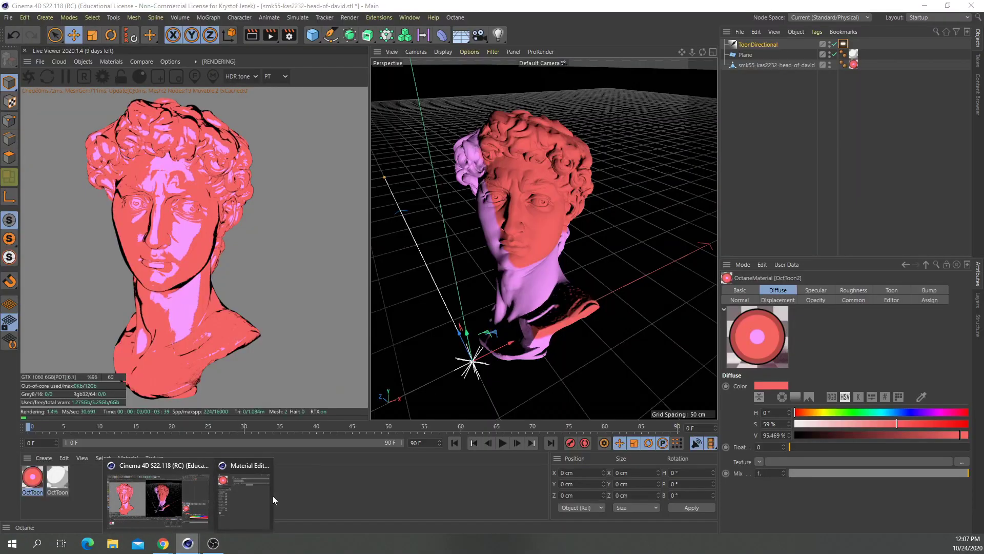
pyautogui.click(272, 495)
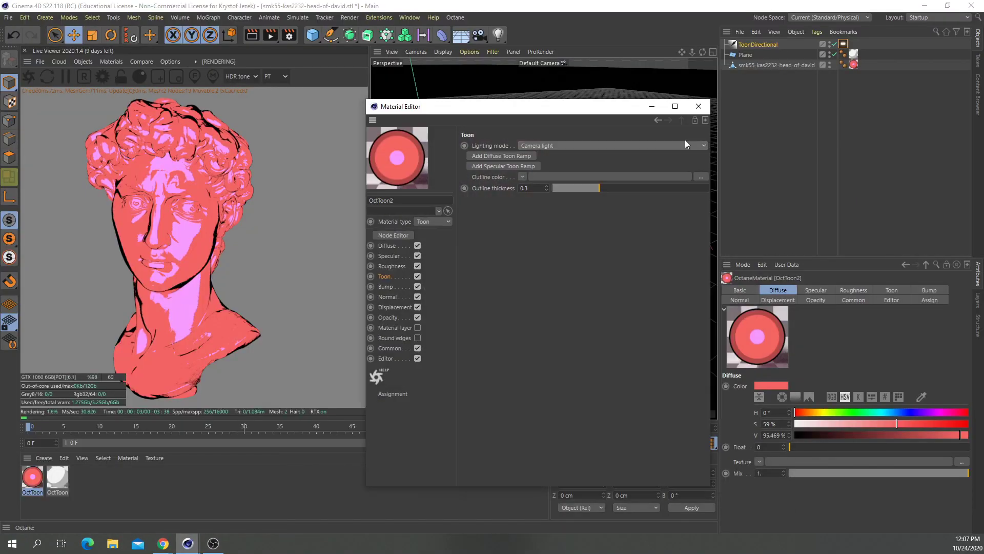
pyautogui.click(547, 147)
pyautogui.click(544, 158)
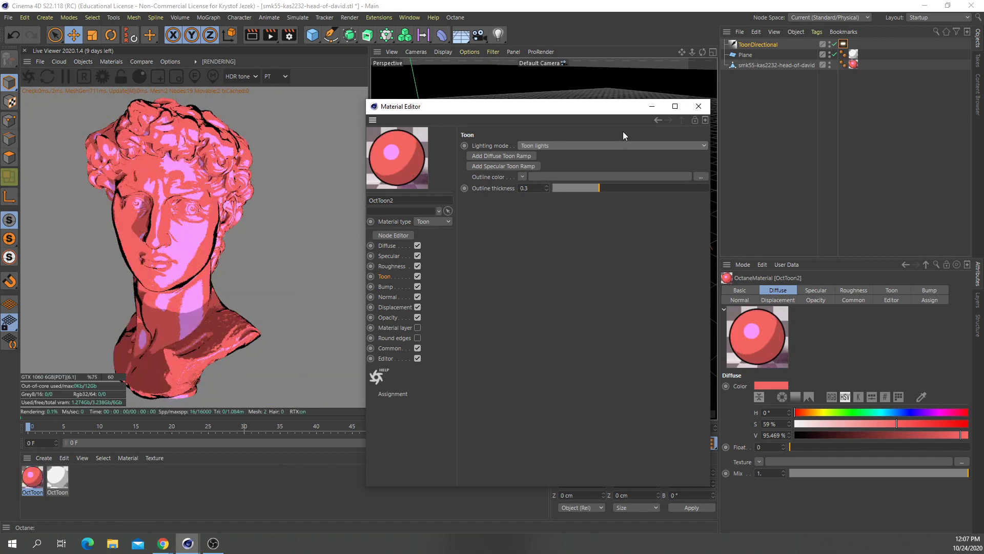
pyautogui.click(651, 106)
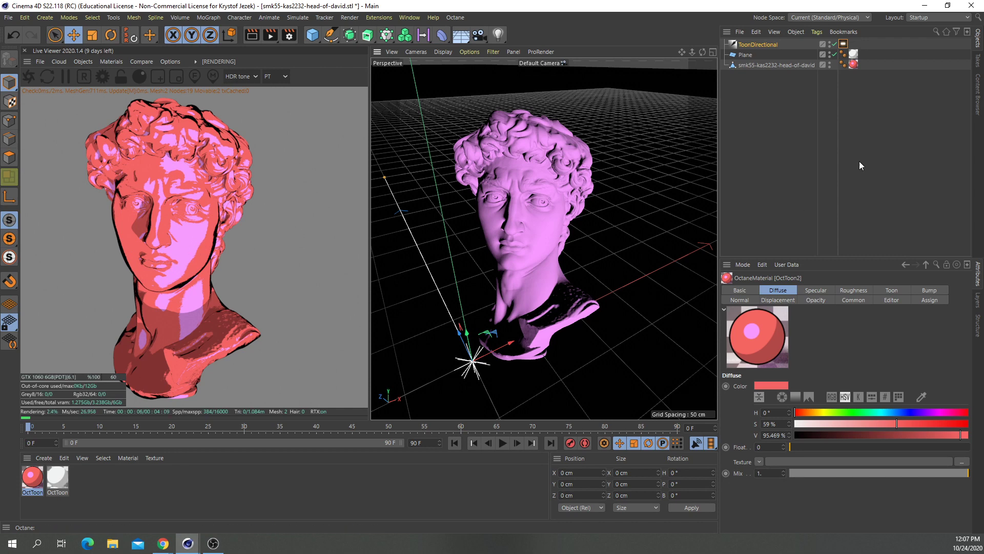
# Rotate the ToonDirectional light's heading to about −2.8°, then reopen OctToon2's editor.
pyautogui.click(750, 46)
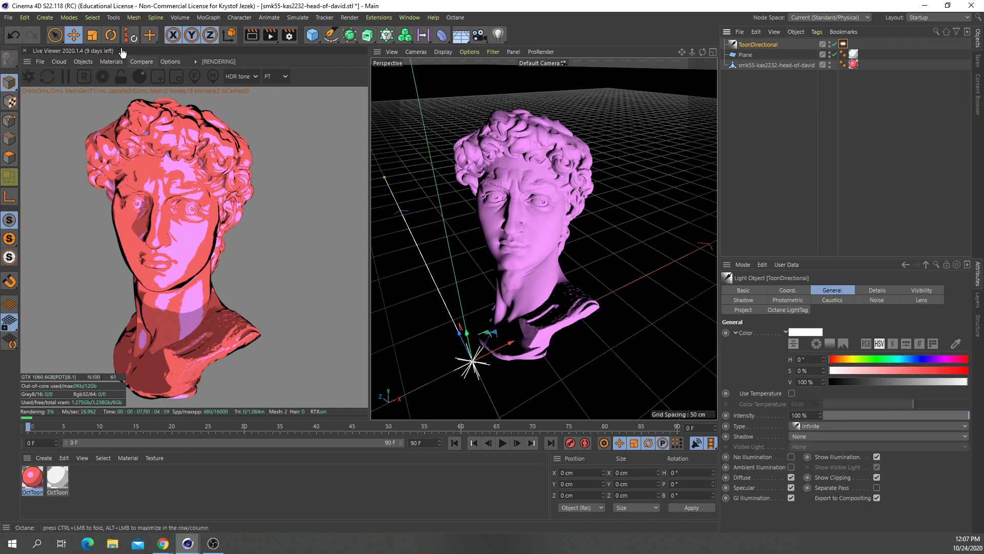
pyautogui.press('r')
pyautogui.moveTo(463, 387)
pyautogui.mouseDown()
pyautogui.moveTo(513, 373)
pyautogui.moveTo(481, 389)
pyautogui.moveTo(441, 392)
pyautogui.moveTo(408, 336)
pyautogui.moveTo(432, 365)
pyautogui.moveTo(502, 371)
pyautogui.moveTo(502, 388)
pyautogui.moveTo(453, 398)
pyautogui.moveTo(438, 386)
pyautogui.moveTo(510, 380)
pyautogui.moveTo(486, 392)
pyautogui.moveTo(410, 383)
pyautogui.moveTo(448, 383)
pyautogui.moveTo(394, 395)
pyautogui.moveTo(478, 381)
pyautogui.moveTo(467, 387)
pyautogui.mouseUp()
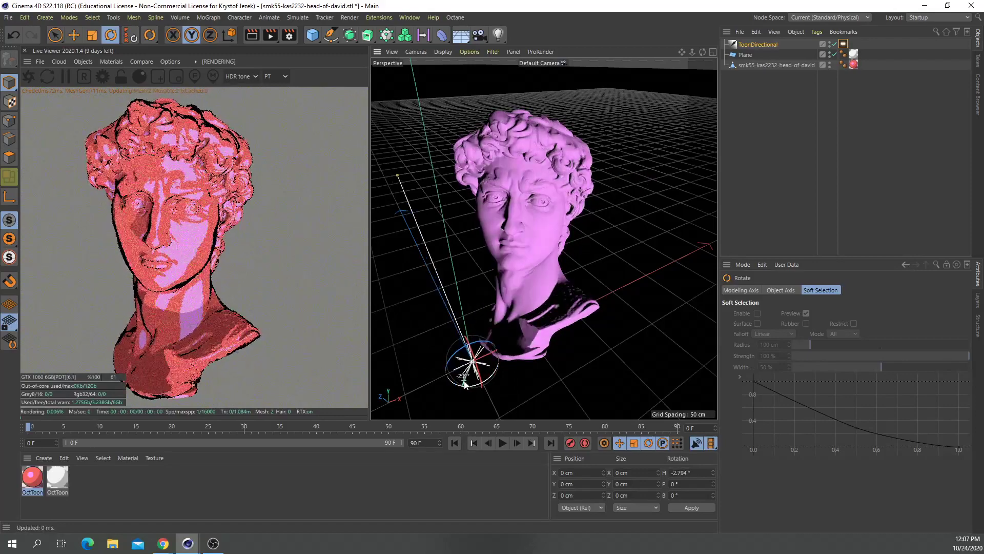
pyautogui.doubleClick(31, 479)
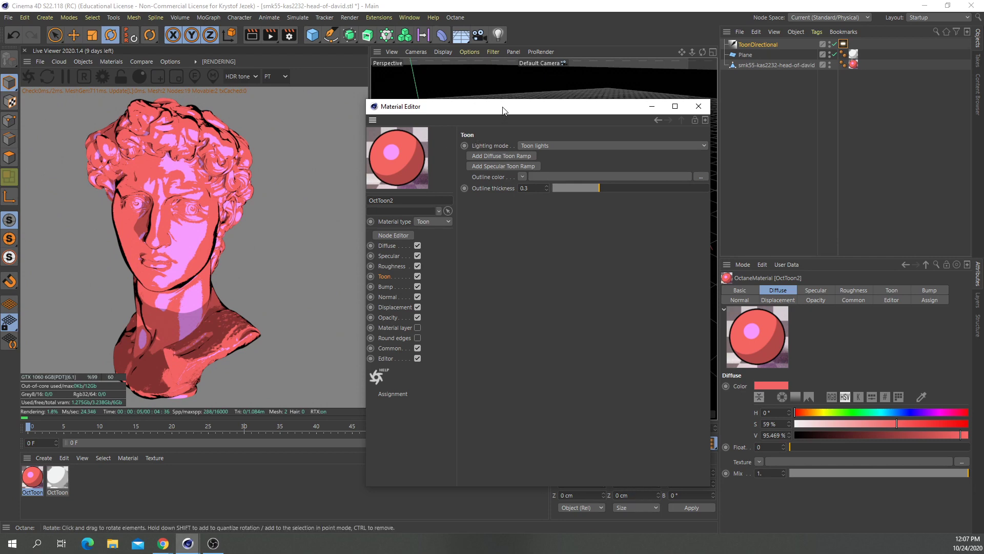
# Add a diffuse toon ramp with a light blue knot and a light green right knot.
pyautogui.moveTo(503, 111); pyautogui.dragTo(473, 110)
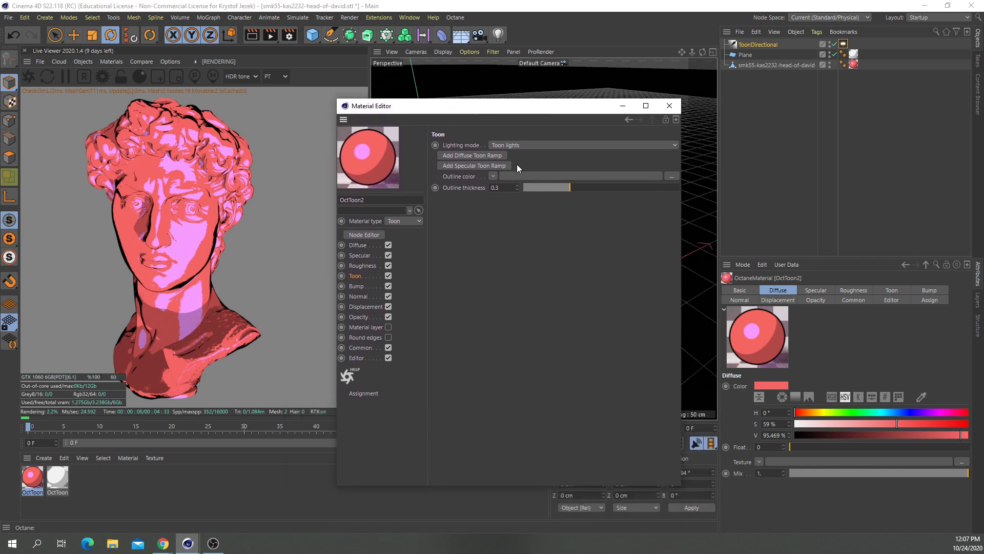
pyautogui.click(456, 158)
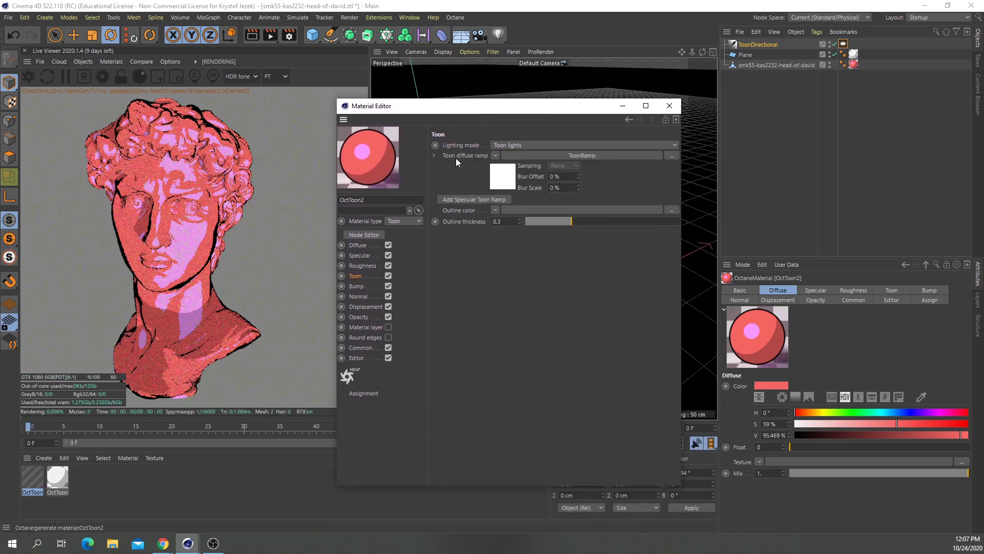
pyautogui.click(510, 178)
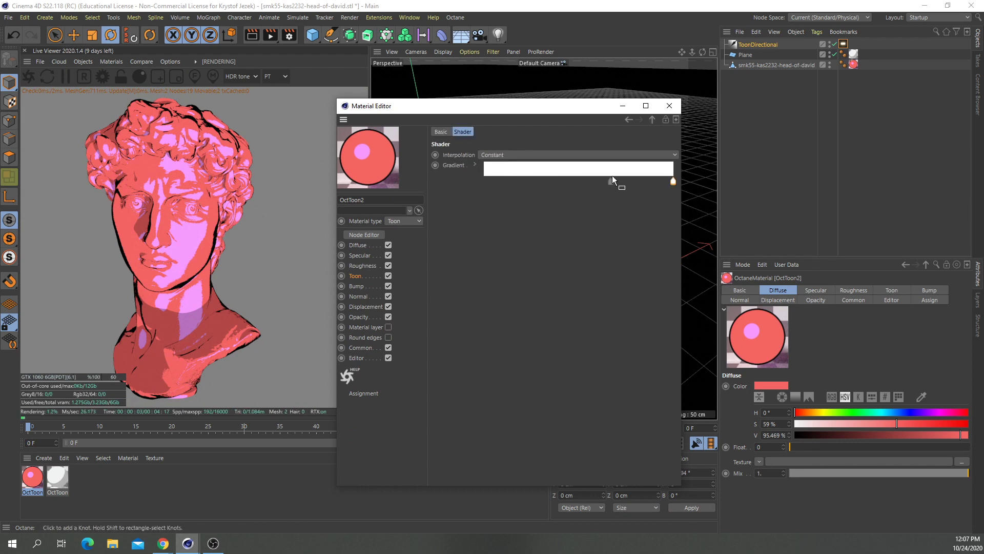
pyautogui.doubleClick(519, 174)
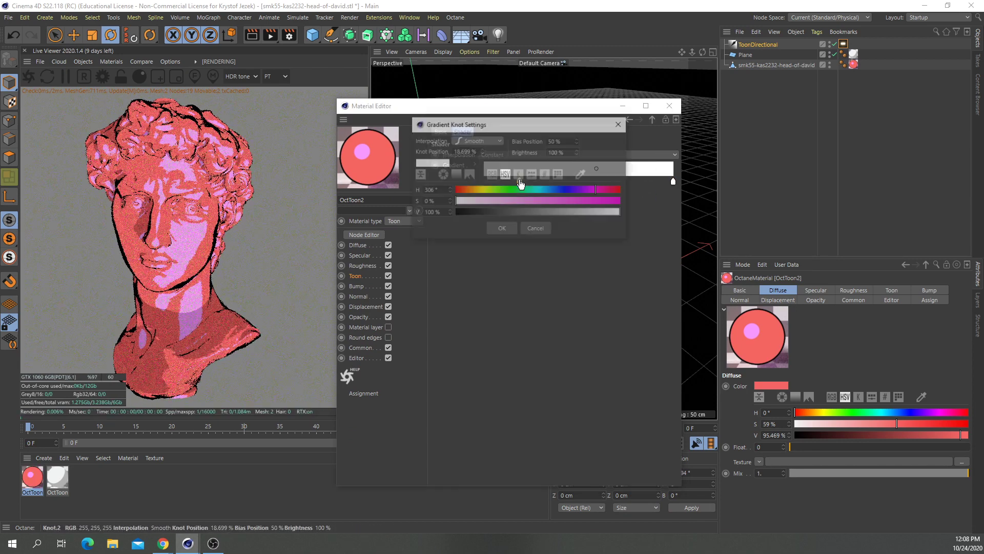
pyautogui.click(549, 201)
pyautogui.press('Return')
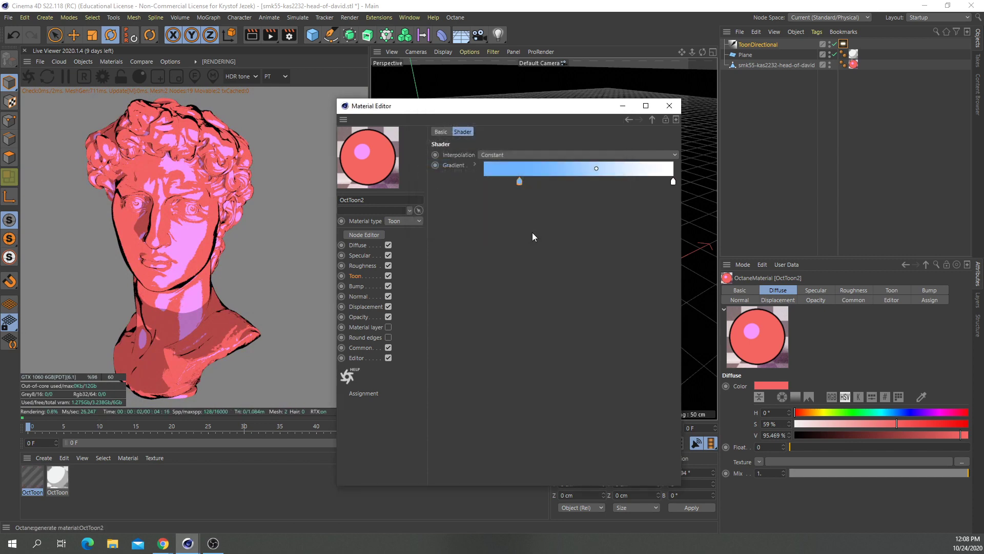
pyautogui.doubleClick(673, 183)
pyautogui.click(626, 192)
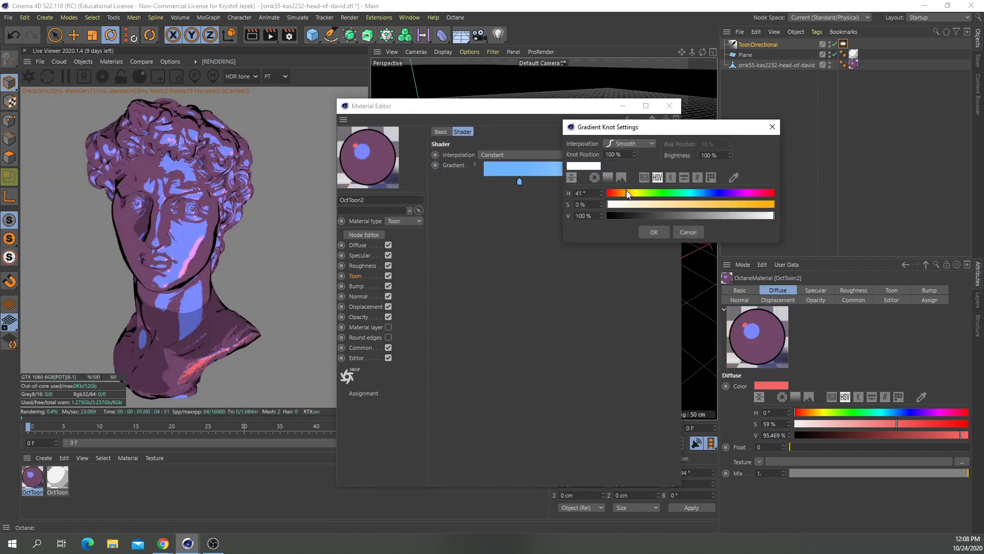
pyautogui.click(675, 204)
pyautogui.click(654, 232)
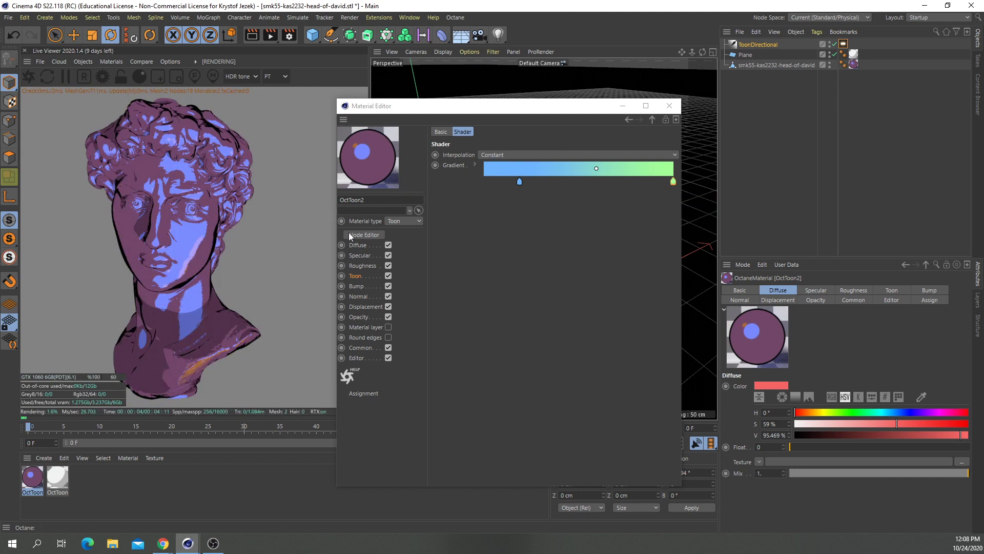
# Make OctToon2's diffuse colour pure white (S 0%, V 100%).
pyautogui.click(357, 245)
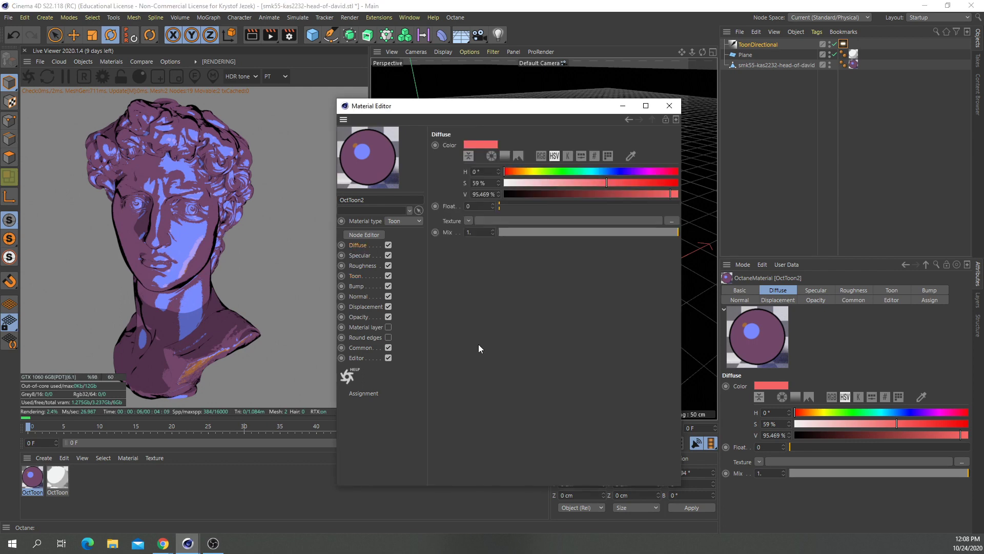
pyautogui.moveTo(570, 183); pyautogui.dragTo(703, 193)
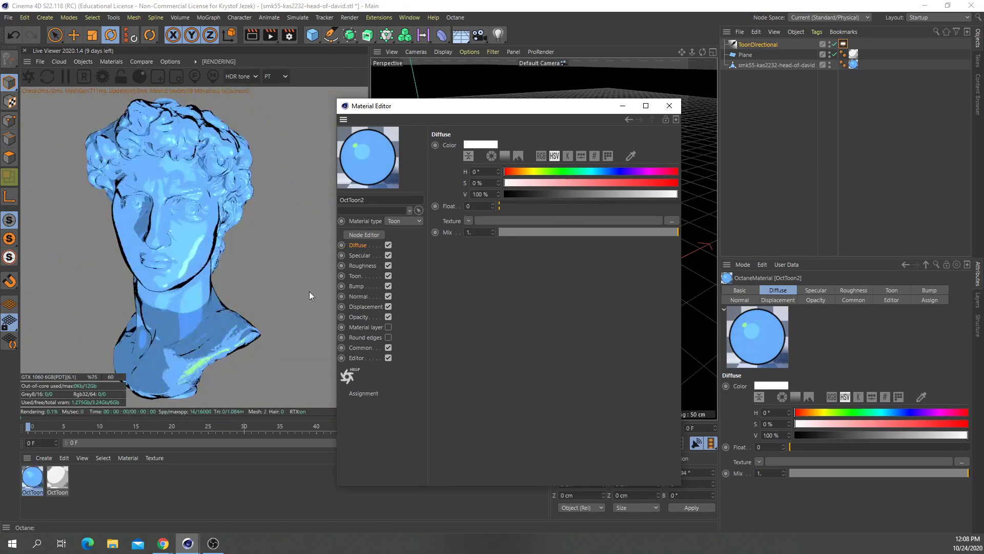
pyautogui.click(356, 277)
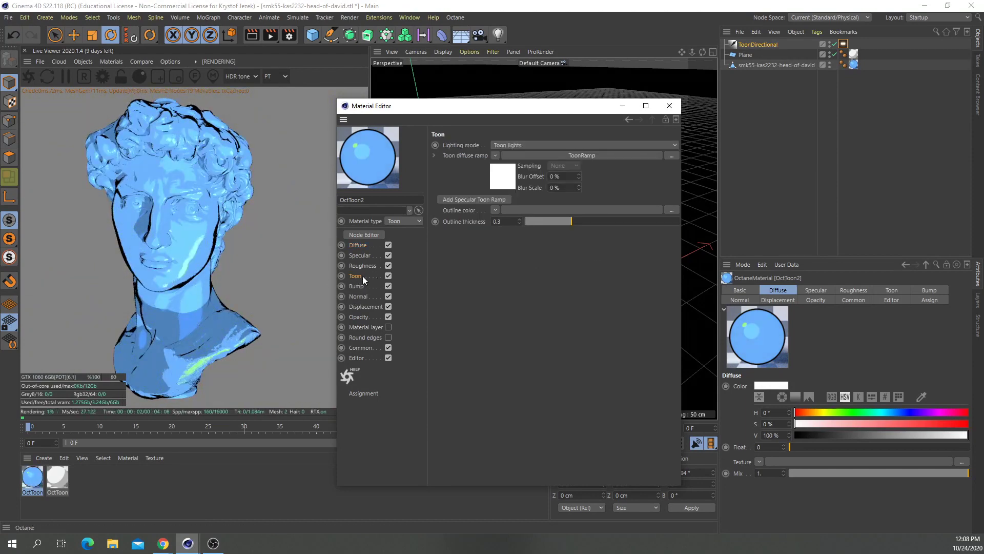
# Move the green ramp knot left and recolour the blue knot fully saturated red.
pyautogui.click(503, 175)
pyautogui.moveTo(672, 181); pyautogui.dragTo(445, 193)
pyautogui.doubleClick(527, 183)
pyautogui.moveTo(589, 205); pyautogui.dragTo(631, 209)
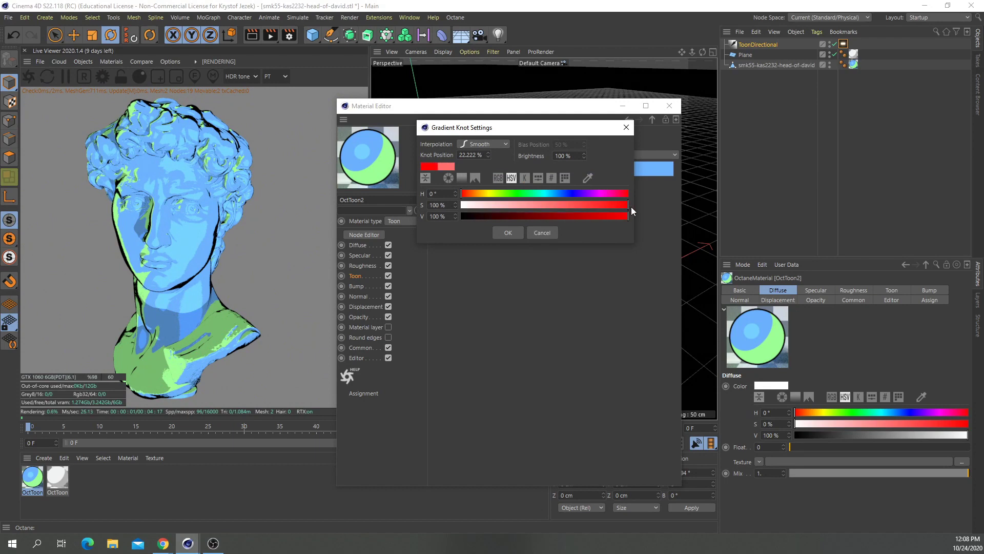
pyautogui.click(507, 233)
pyautogui.click(500, 183)
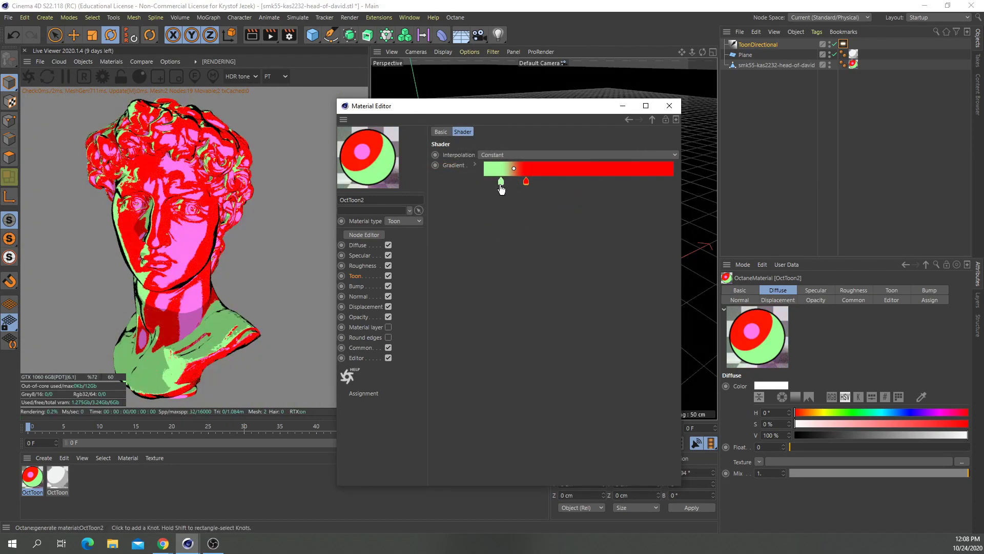
pyautogui.moveTo(501, 184); pyautogui.dragTo(505, 183)
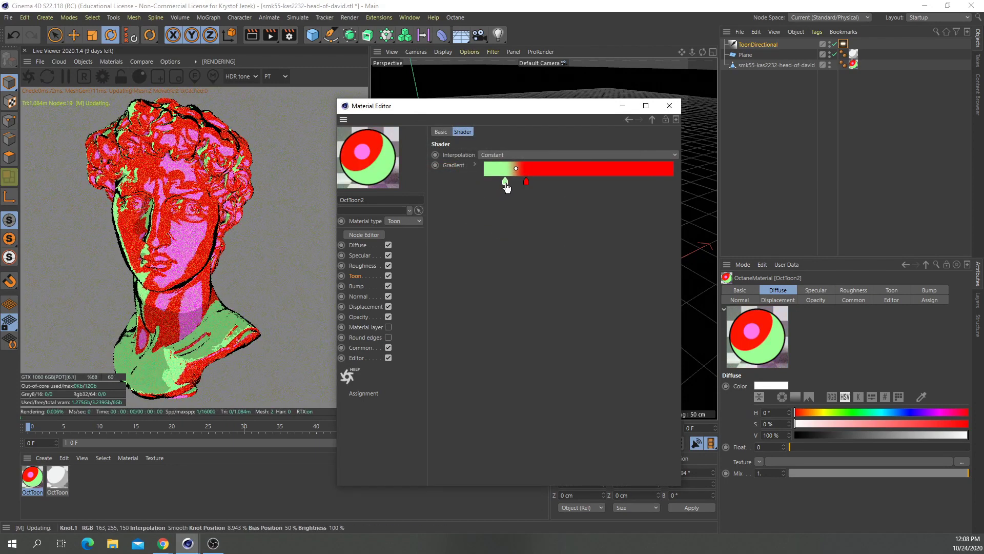
# Add a light-blue knot (54% saturation) before the red one and move red further right.
pyautogui.doubleClick(540, 181)
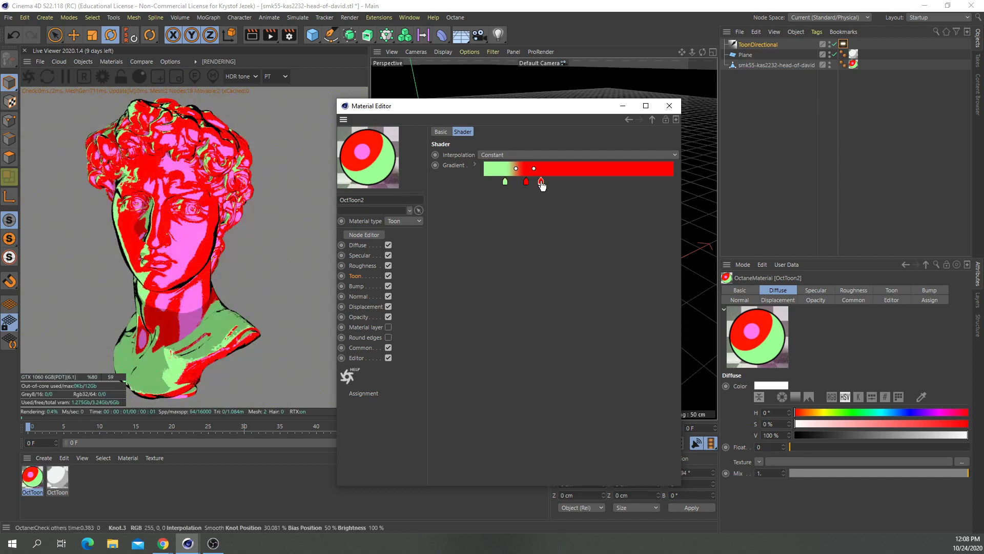
pyautogui.moveTo(548, 190); pyautogui.dragTo(571, 191)
pyautogui.click(566, 203)
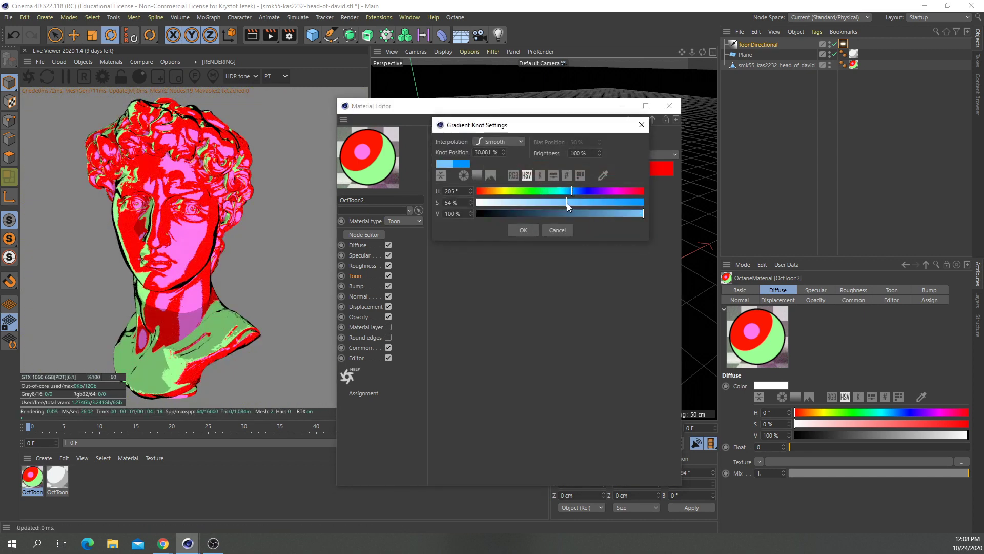
pyautogui.click(524, 230)
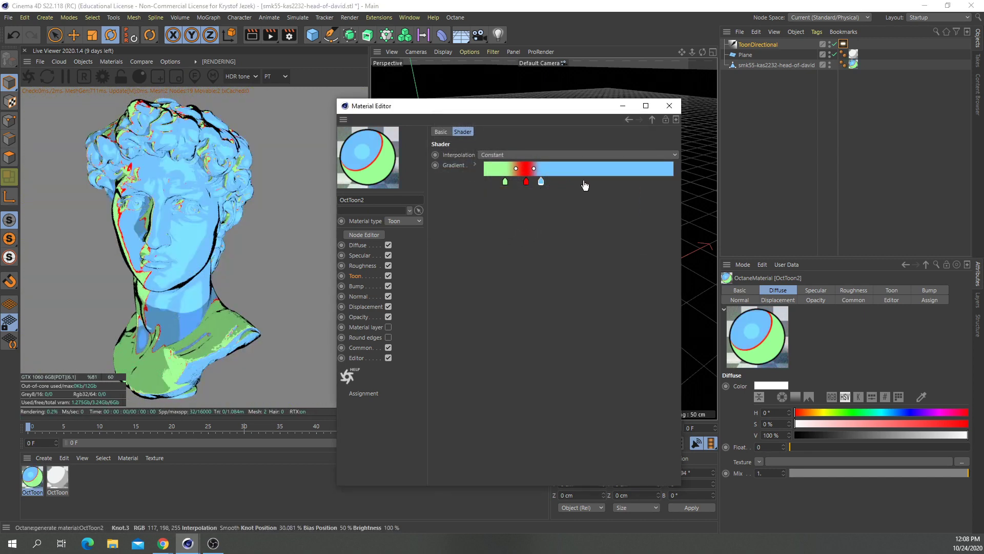
pyautogui.moveTo(541, 181); pyautogui.dragTo(589, 183)
pyautogui.click(527, 182)
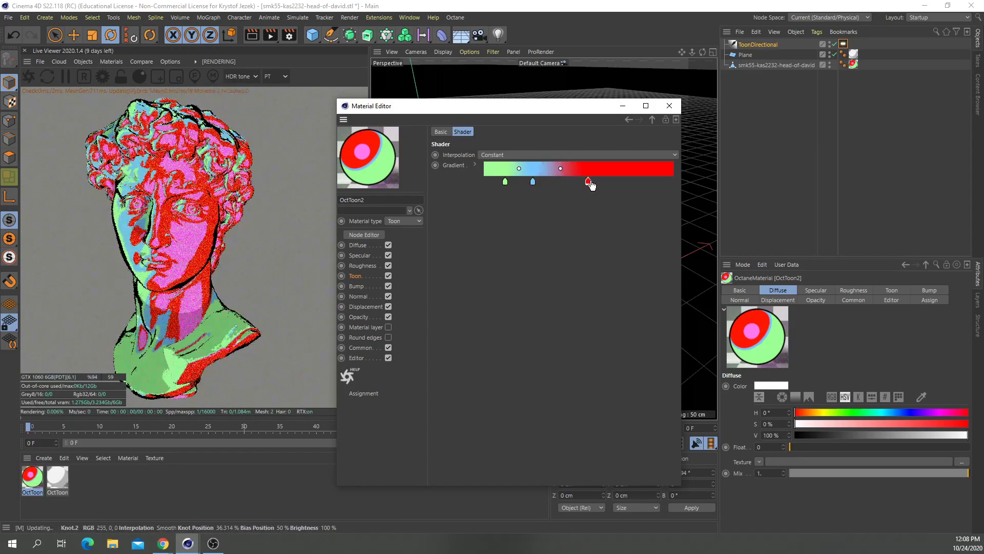
pyautogui.click(622, 106)
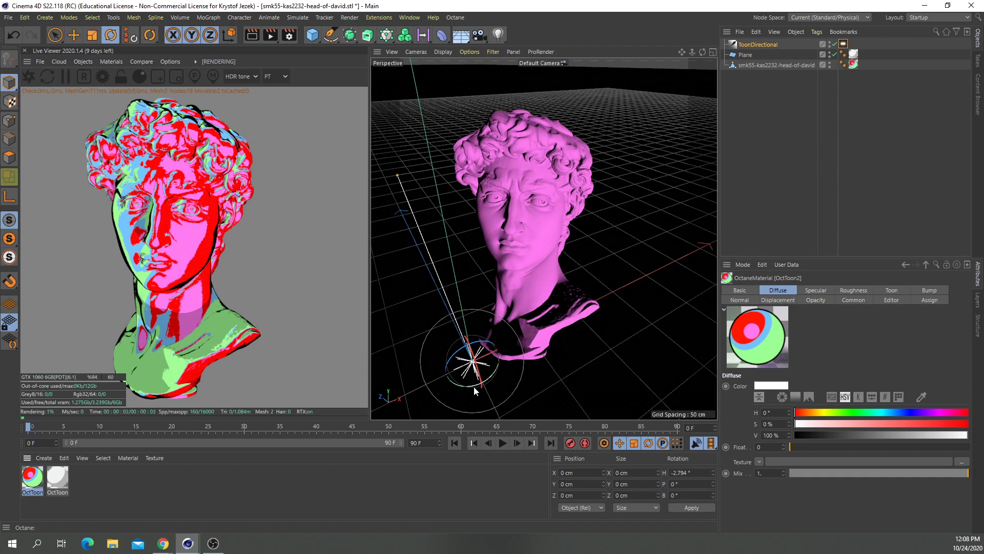
# Rotate the ToonDirectional light to about H 354° and bring the Material Editor back up.
pyautogui.moveTo(474, 386)
pyautogui.mouseDown()
pyautogui.moveTo(453, 390)
pyautogui.moveTo(506, 373)
pyautogui.moveTo(453, 399)
pyautogui.moveTo(503, 386)
pyautogui.moveTo(487, 405)
pyautogui.moveTo(477, 401)
pyautogui.mouseUp()
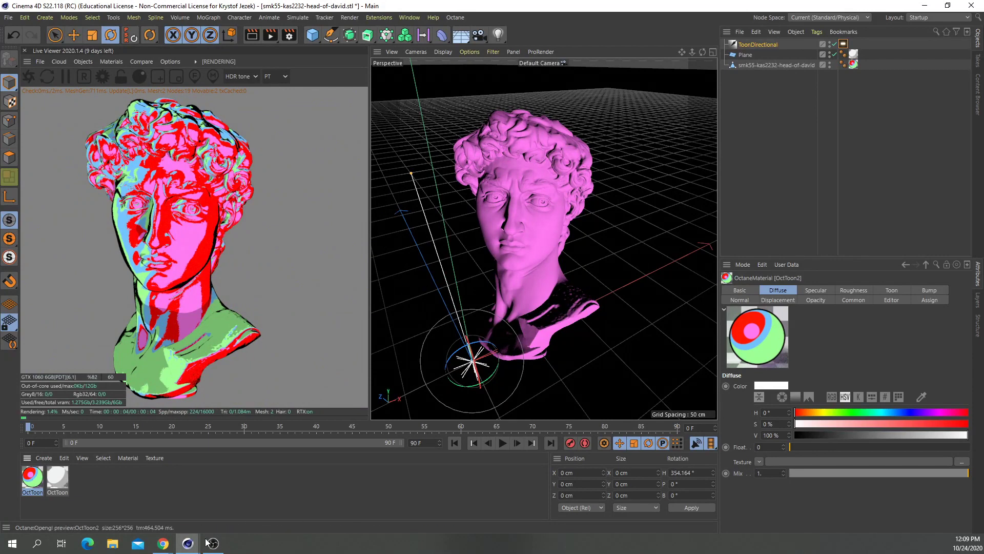
pyautogui.moveTo(210, 542)
pyautogui.click(263, 507)
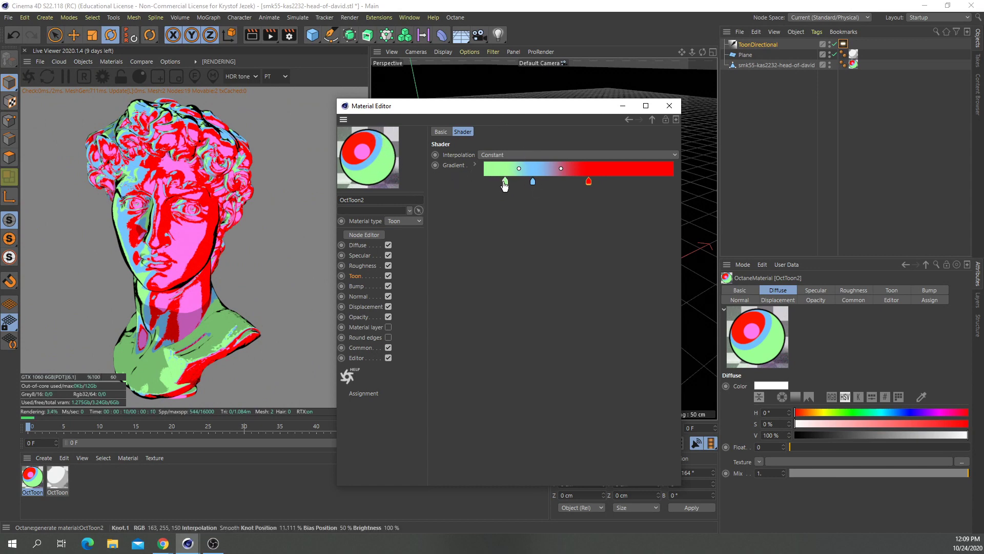
# Widen the ramp's green band, trial Linear interpolation, keep Constant, and return to the Toon page.
pyautogui.moveTo(505, 181); pyautogui.dragTo(491, 181)
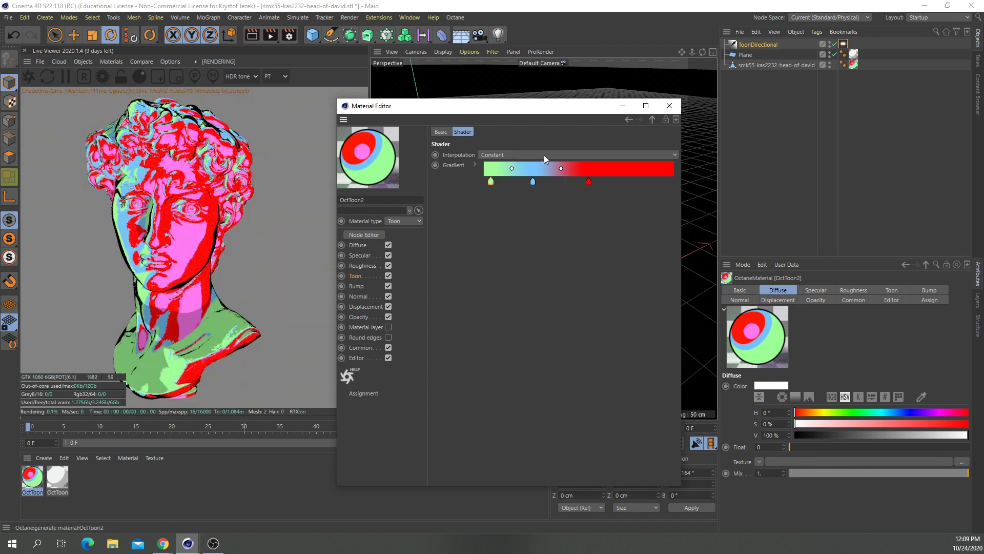
pyautogui.click(512, 153)
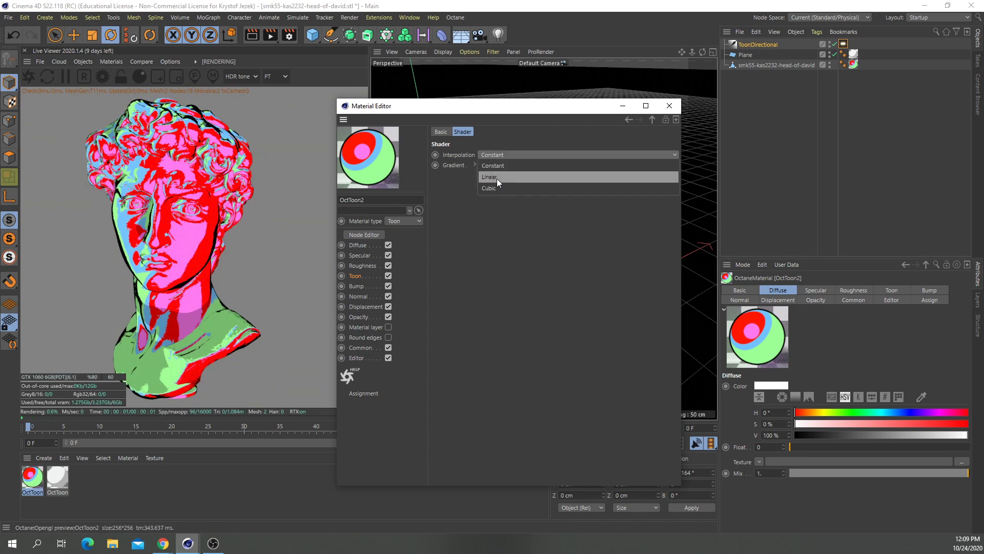
pyautogui.click(496, 177)
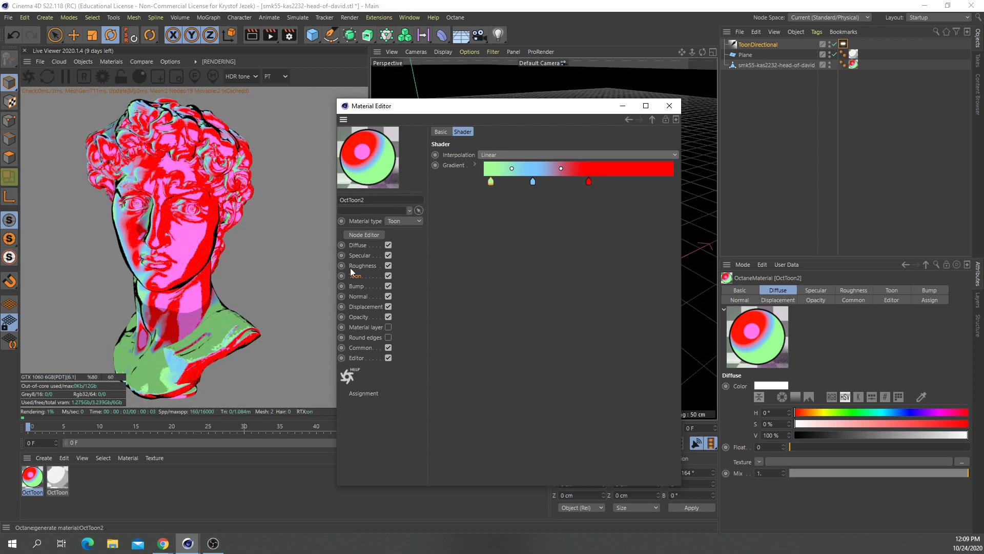
pyautogui.click(523, 154)
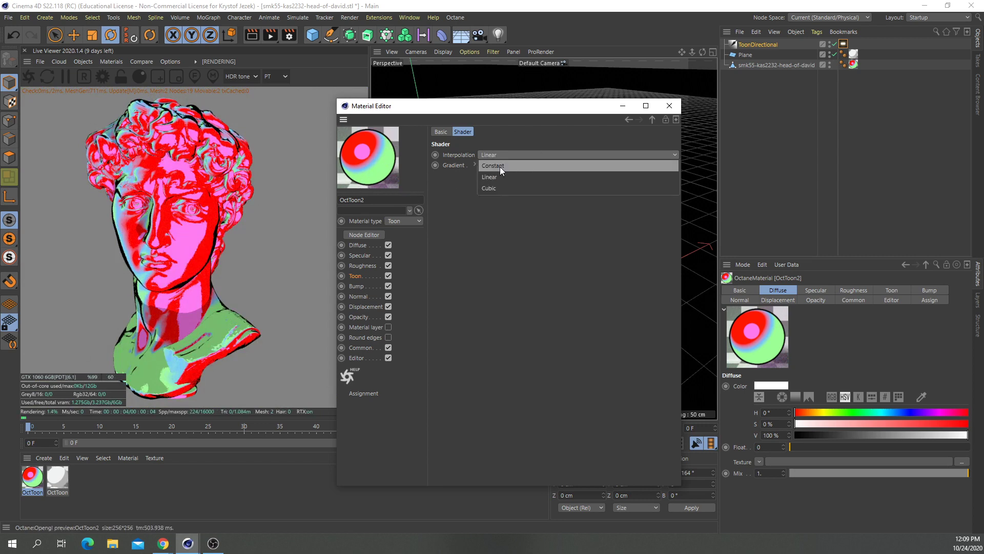
pyautogui.click(499, 166)
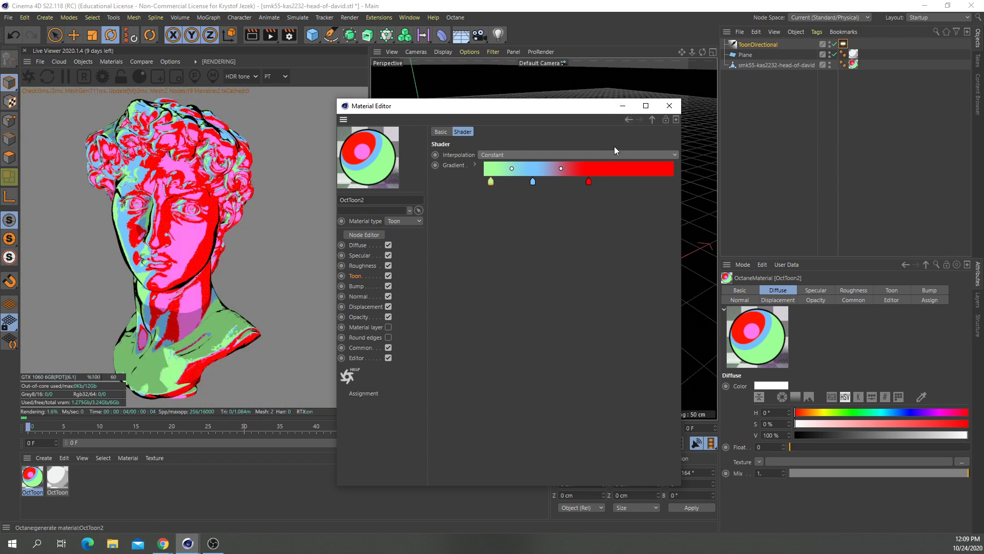
pyautogui.click(628, 119)
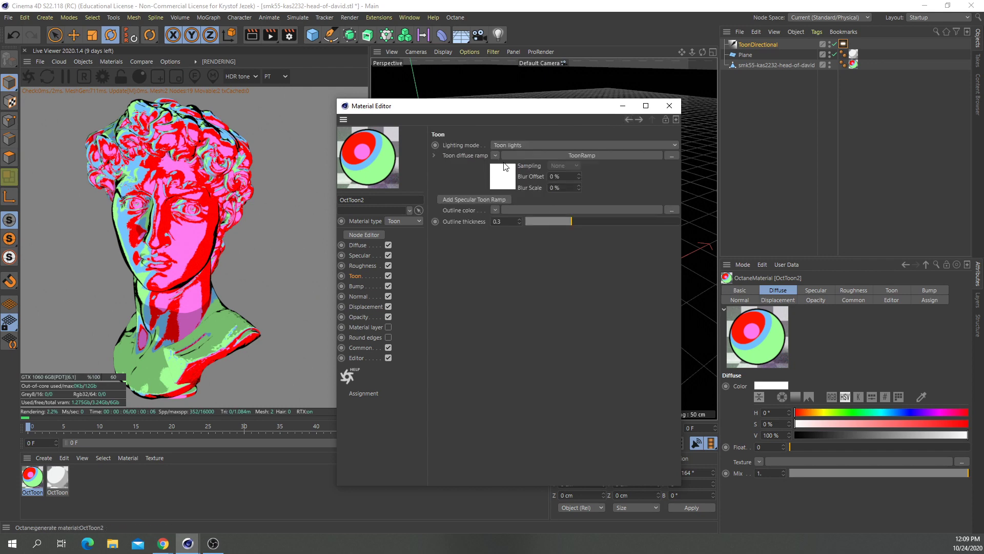
# Make the specular colour white by dropping its saturation to 0%.
pyautogui.click(360, 255)
pyautogui.moveTo(534, 184); pyautogui.dragTo(481, 182)
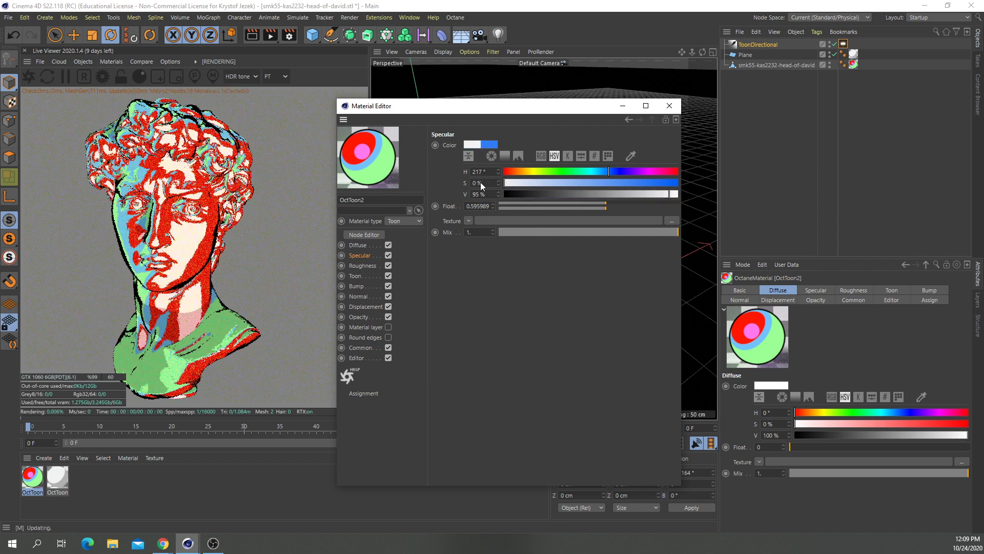
pyautogui.click(356, 276)
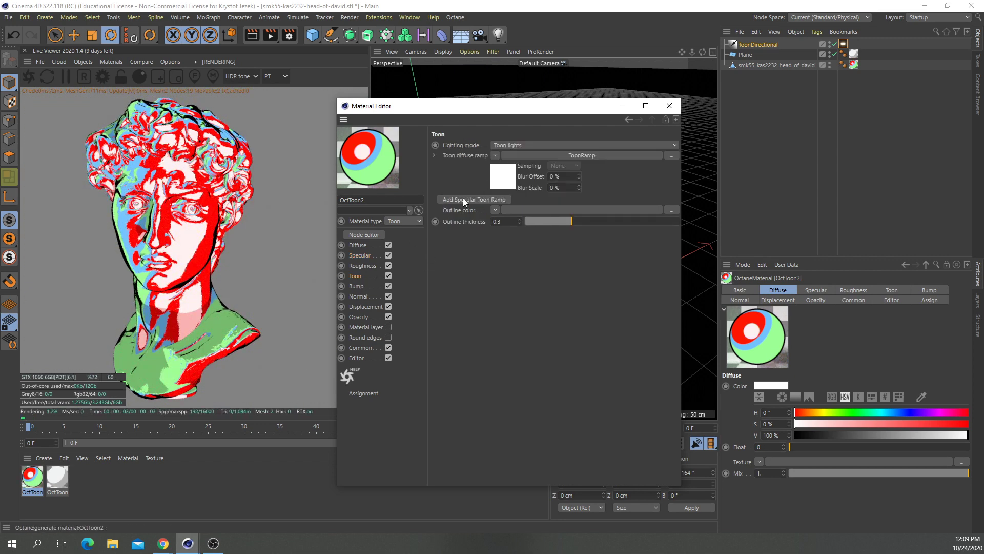
# Add a specular toon ramp and give it a light-green knot near 15%.
pyautogui.click(462, 199)
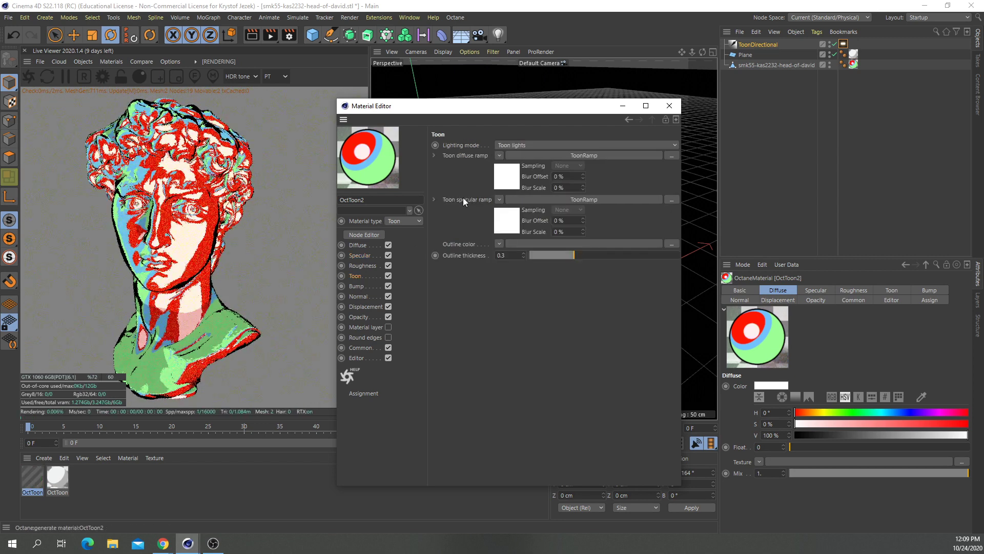
pyautogui.click(509, 227)
pyautogui.doubleClick(512, 184)
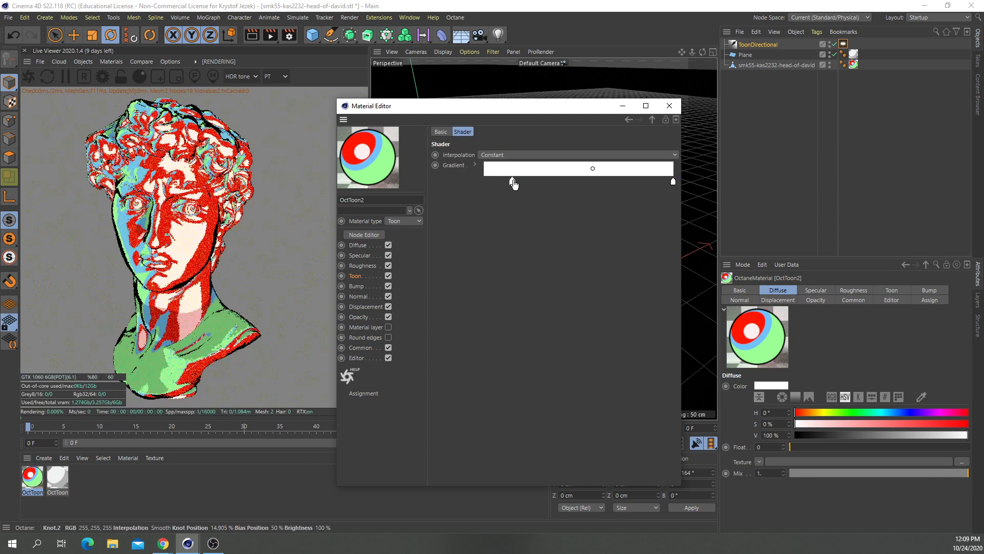
pyautogui.click(518, 201)
pyautogui.click(506, 229)
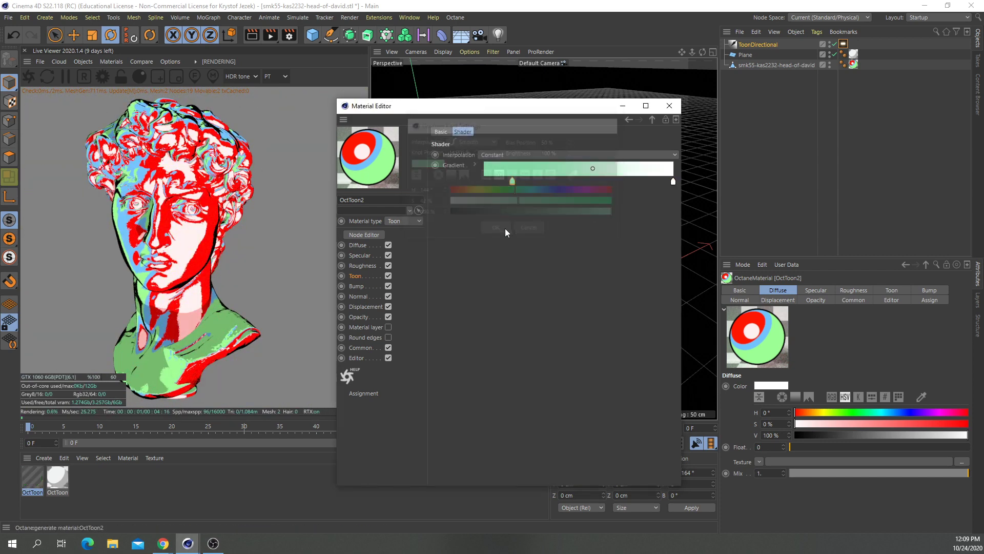
# Rearrange the ramp's end knots so the last is orange (H 23°, S 76%) at 78.862%.
pyautogui.moveTo(673, 182); pyautogui.dragTo(474, 193)
pyautogui.doubleClick(533, 183)
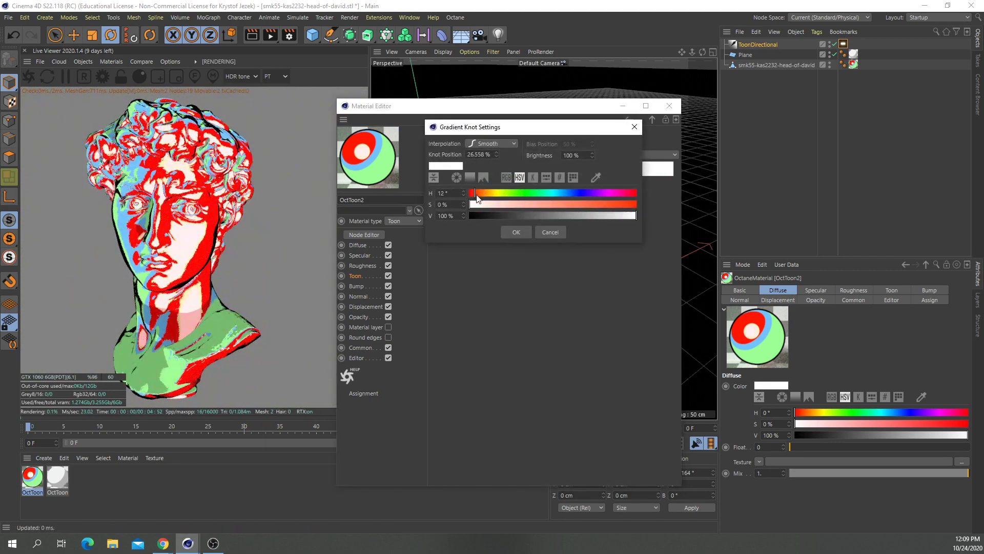
pyautogui.click(593, 204)
pyautogui.click(526, 233)
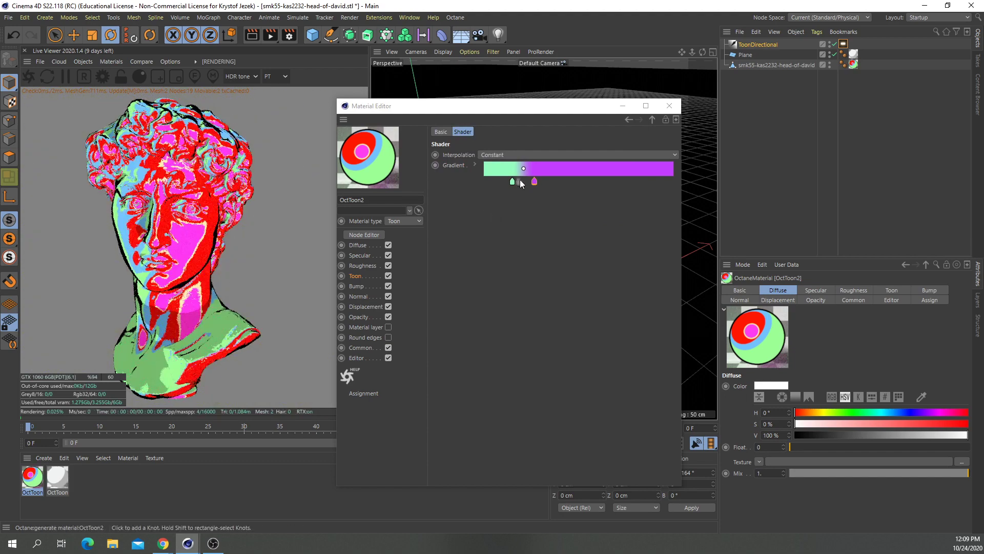
pyautogui.moveTo(535, 183); pyautogui.dragTo(634, 184)
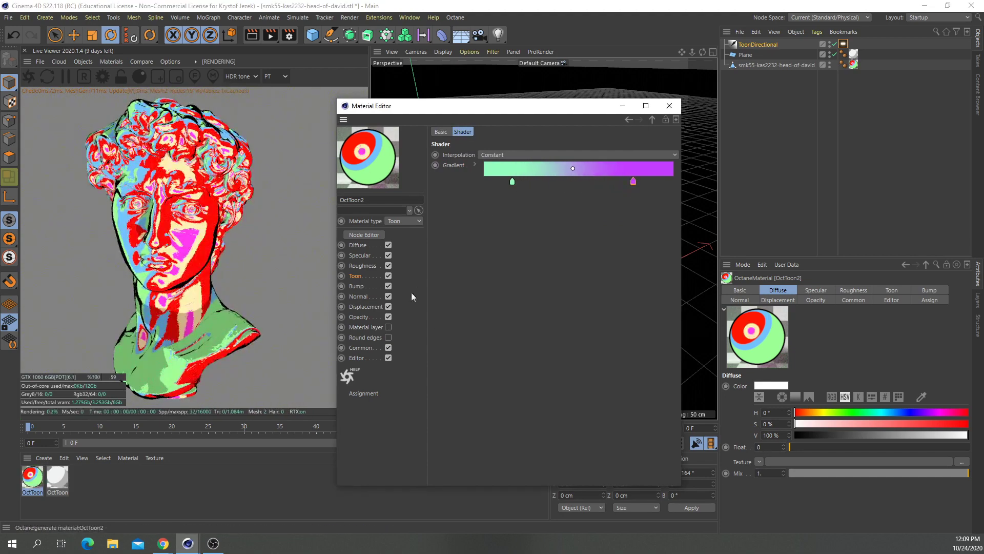
pyautogui.doubleClick(633, 181)
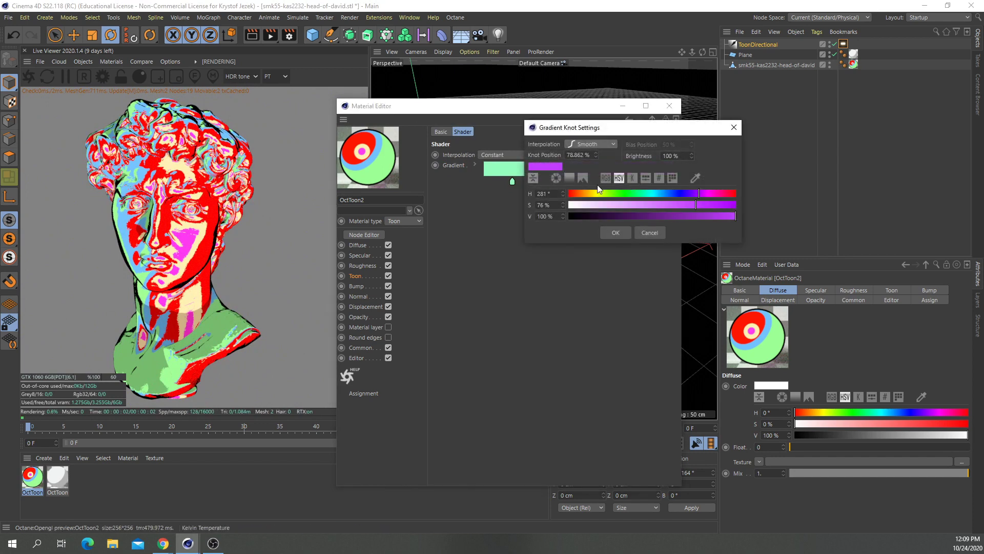
pyautogui.click(656, 193)
pyautogui.moveTo(681, 195); pyautogui.dragTo(734, 197)
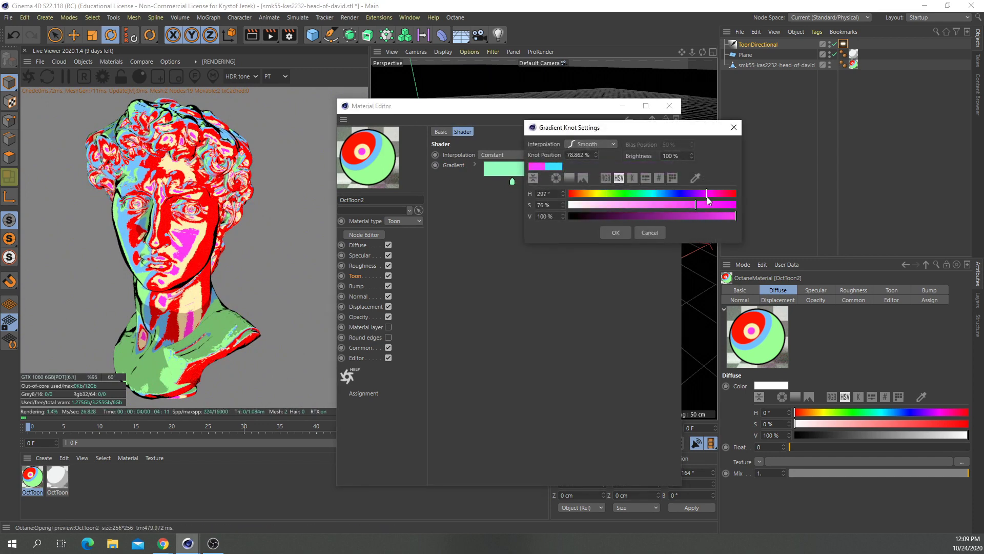
pyautogui.moveTo(594, 194); pyautogui.dragTo(579, 193)
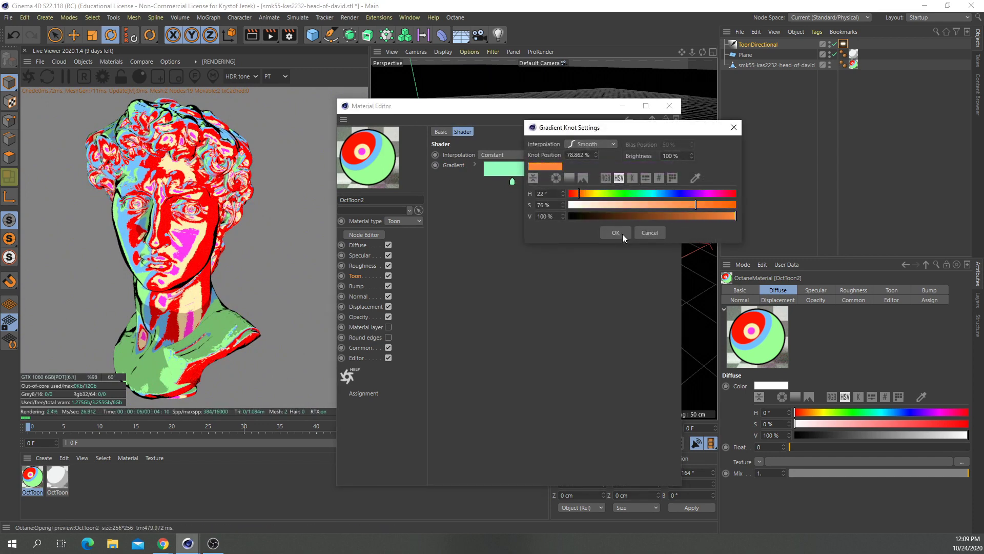
pyautogui.click(622, 234)
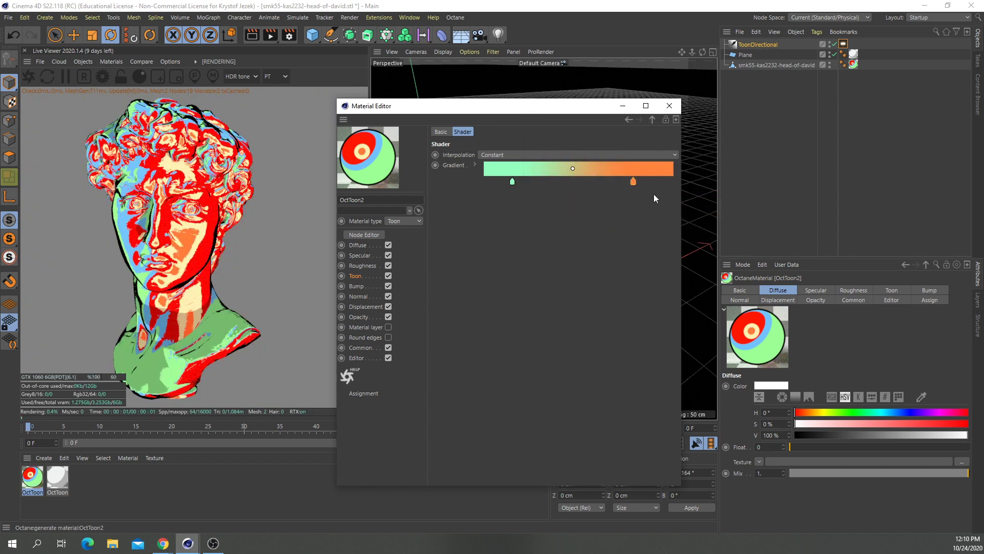
# Set the toon outline colour to a c4doctane RgbSpectrum shader.
pyautogui.click(626, 121)
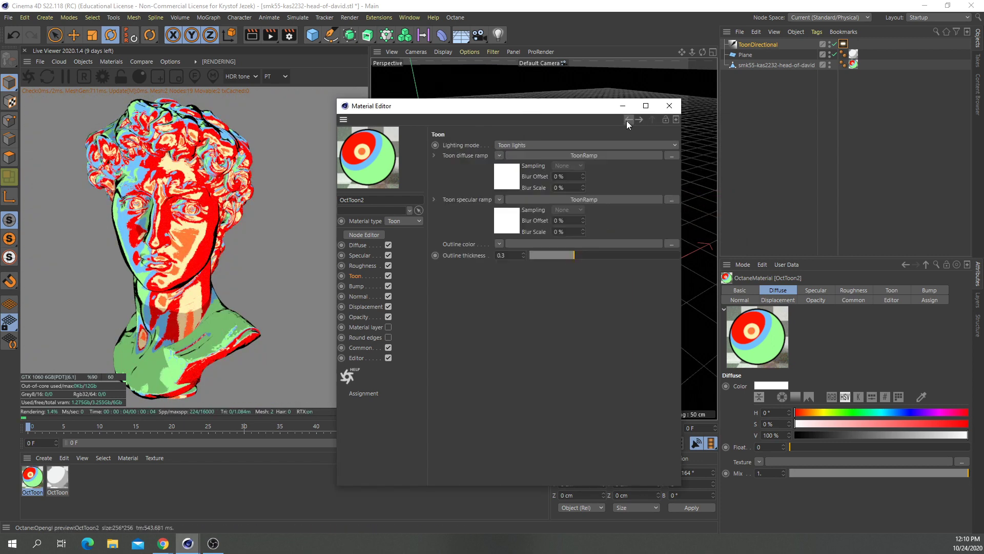
pyautogui.click(500, 243)
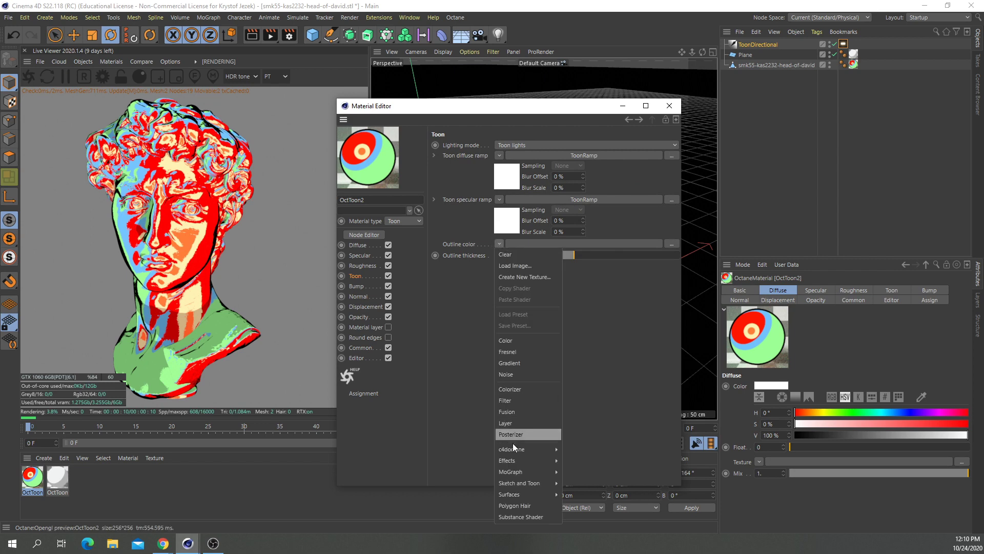
pyautogui.moveTo(514, 449)
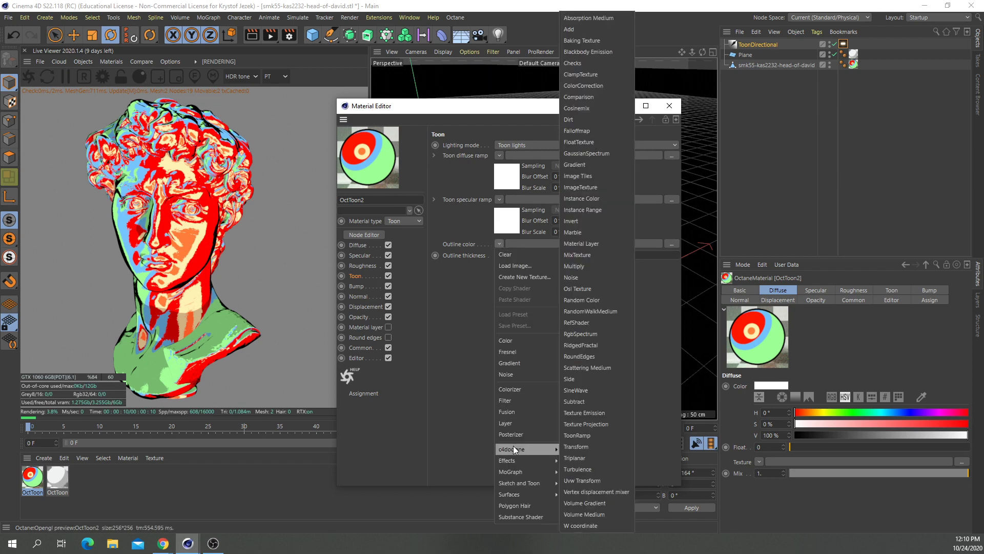
pyautogui.click(579, 334)
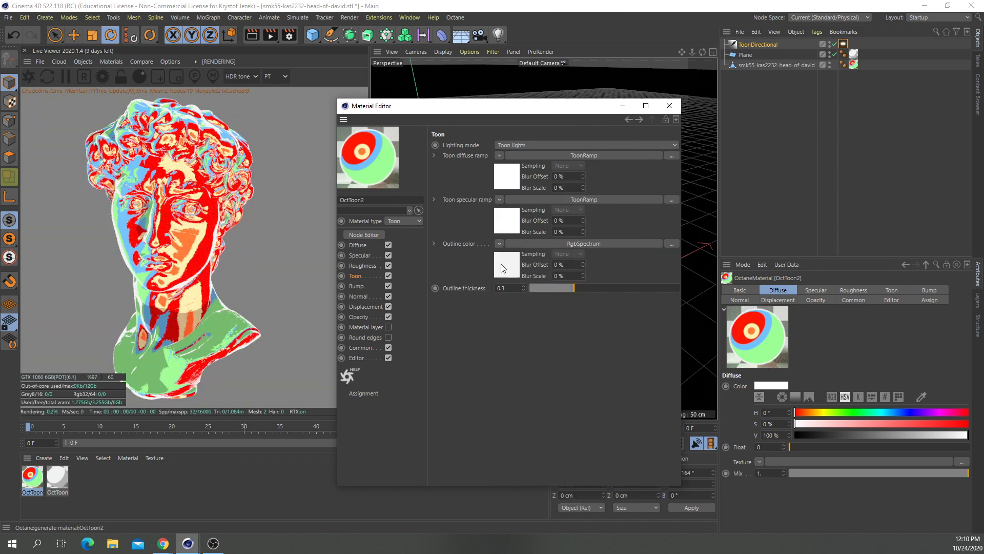
# Try several RgbSpectrum hues, leave it white at 0% saturation, and set outline thickness to about 0.318.
pyautogui.click(506, 265)
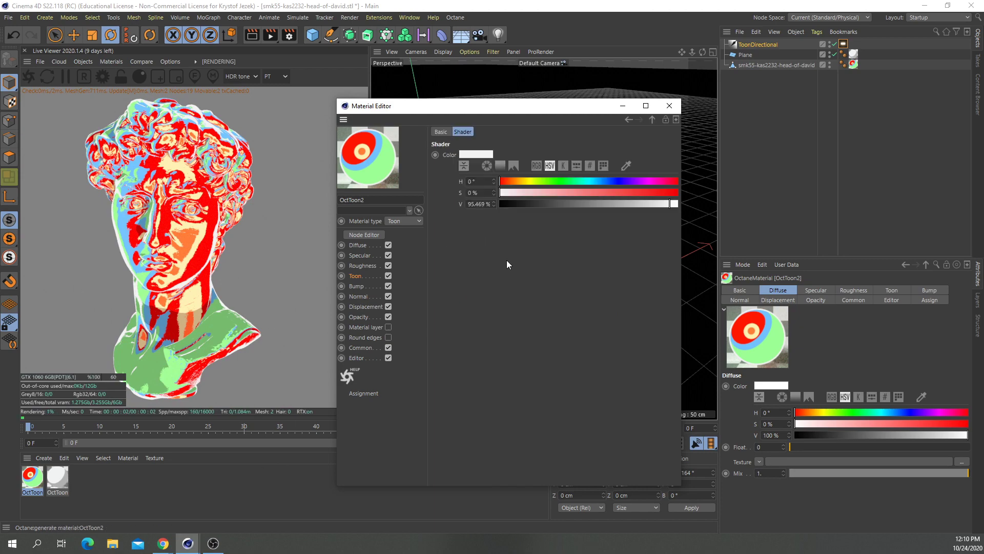
pyautogui.moveTo(539, 177); pyautogui.dragTo(602, 180)
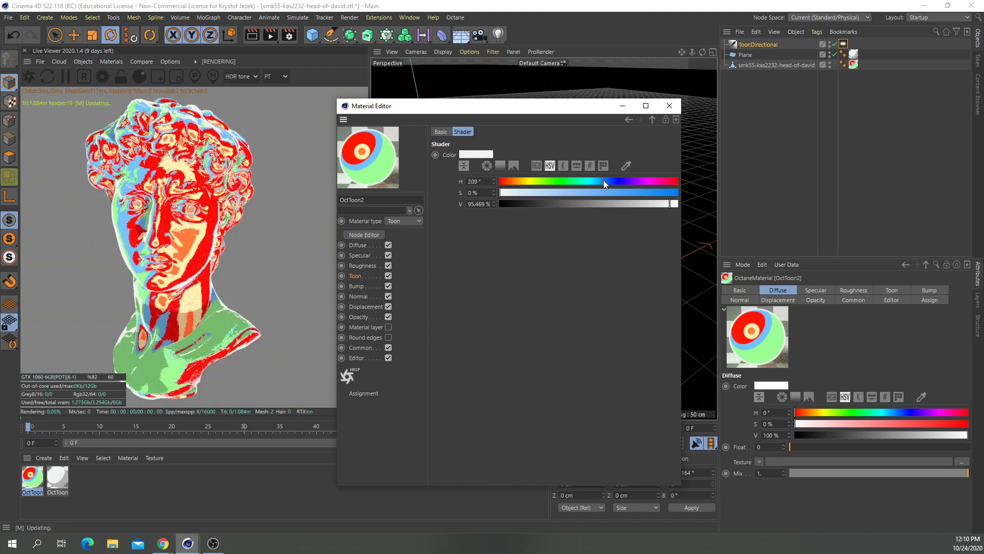
pyautogui.click(610, 192)
pyautogui.click(514, 181)
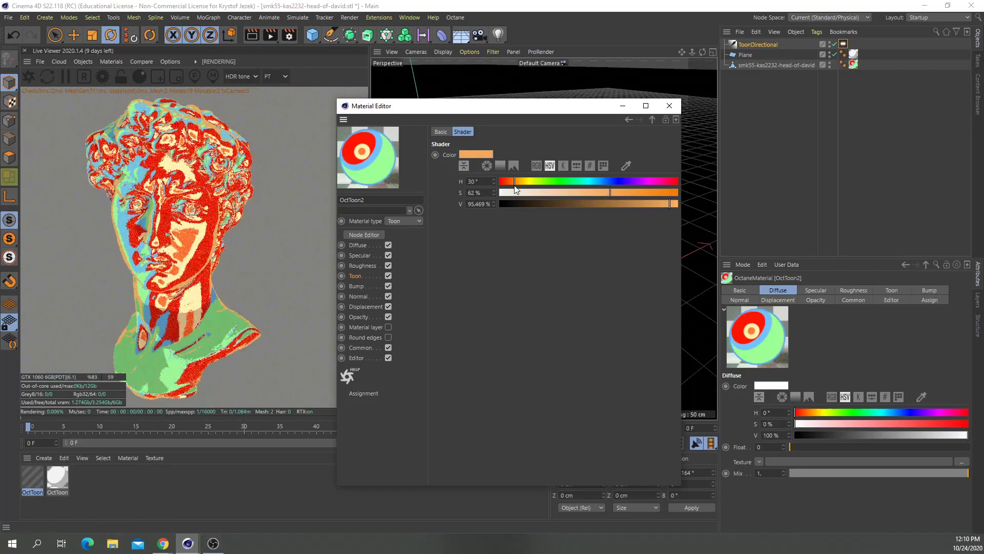
pyautogui.click(656, 181)
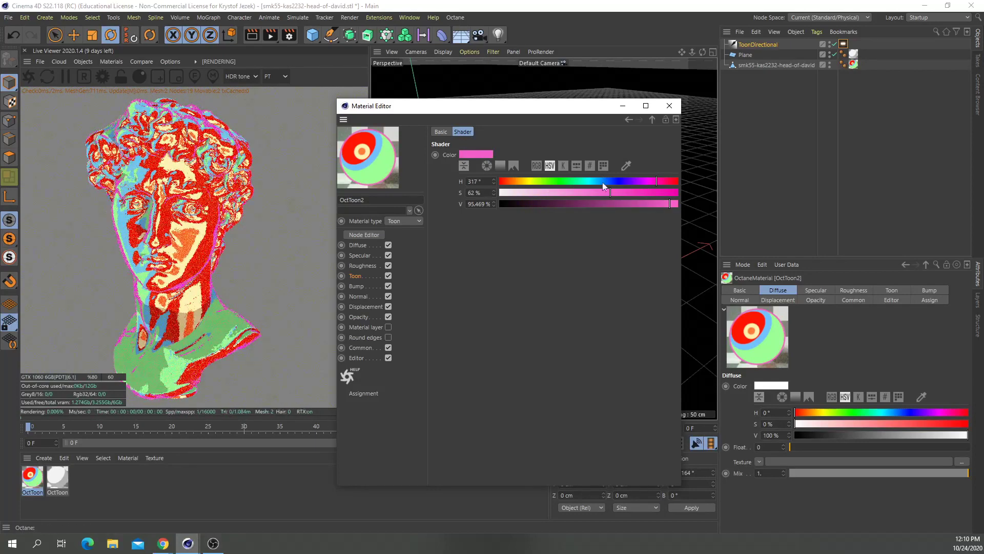
pyautogui.click(518, 192)
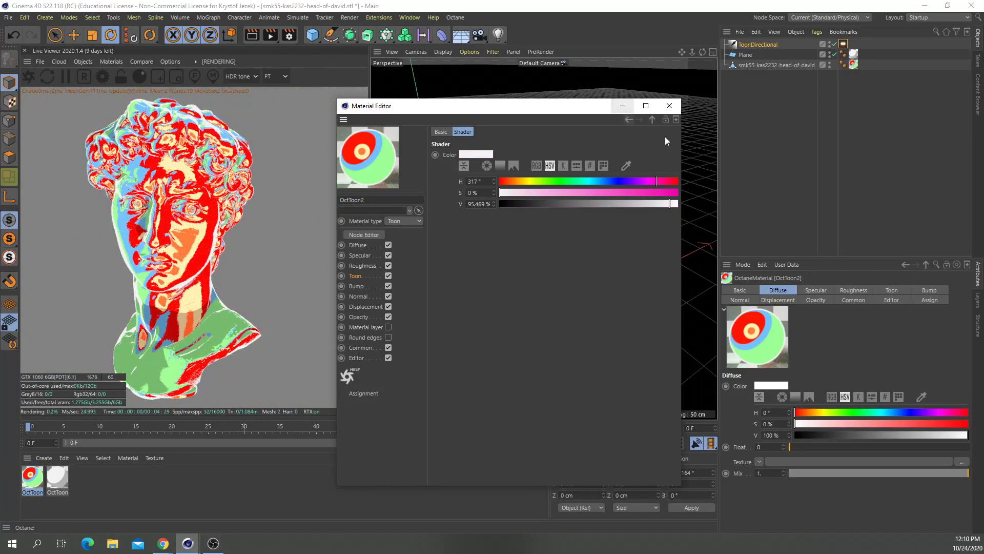
pyautogui.click(627, 120)
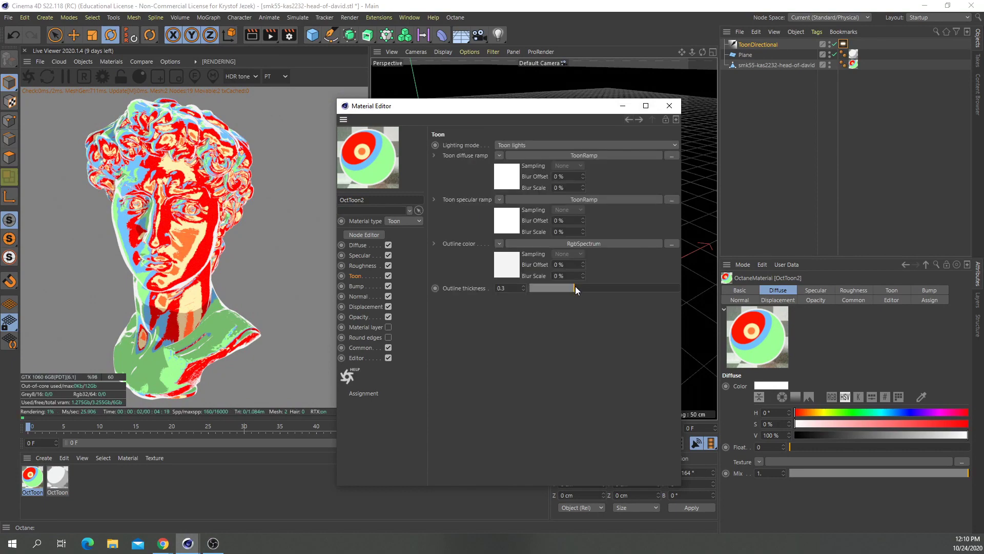
pyautogui.moveTo(562, 288)
pyautogui.mouseDown()
pyautogui.moveTo(636, 290)
pyautogui.moveTo(560, 295)
pyautogui.moveTo(577, 297)
pyautogui.mouseUp()
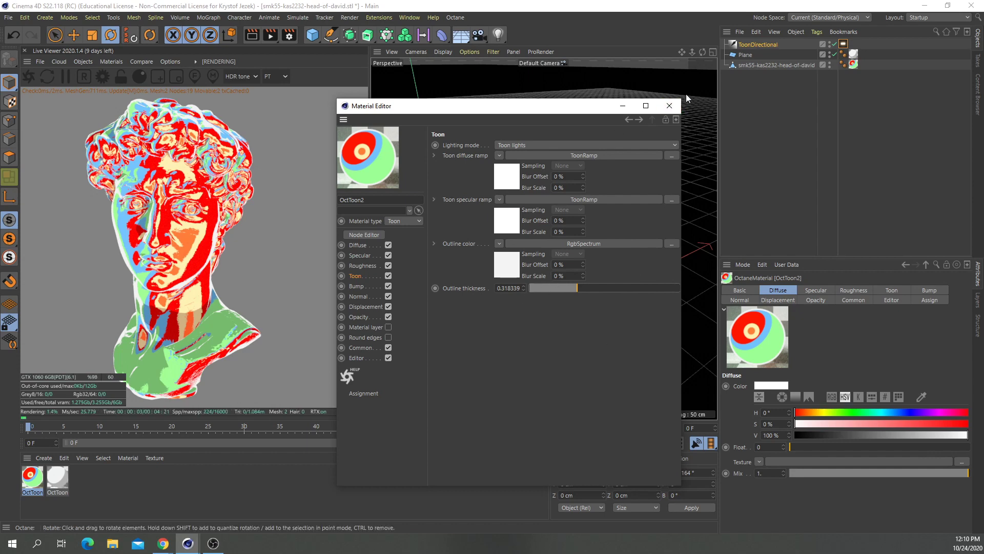
# Close the Material Editor and add a Toon point light from the Live Viewer Objects menu.
pyautogui.click(668, 106)
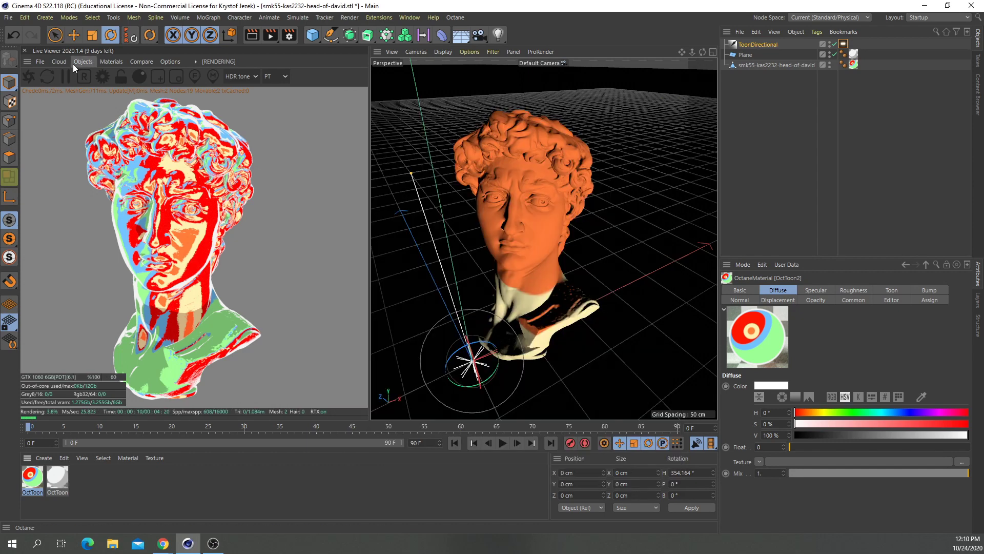
pyautogui.click(83, 63)
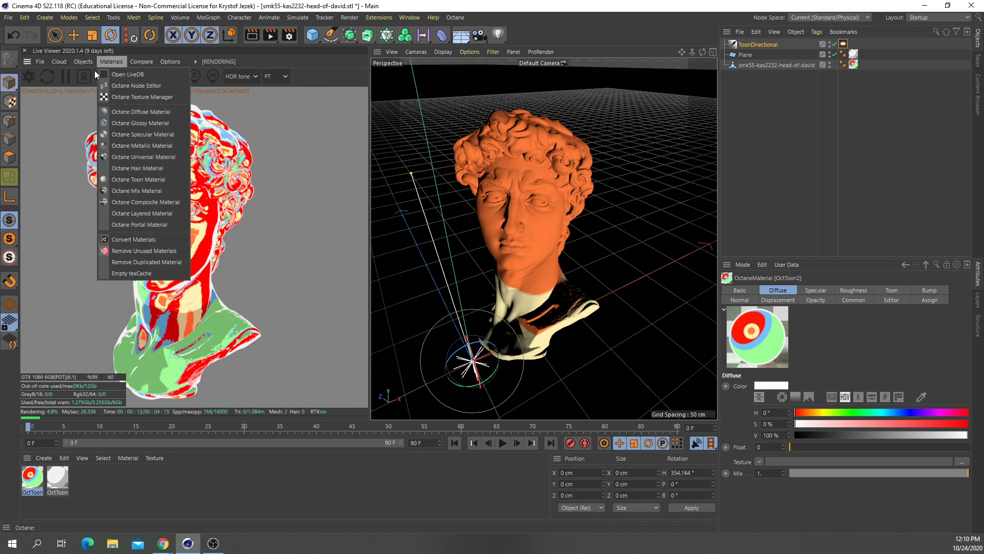
pyautogui.click(87, 60)
pyautogui.click(84, 62)
pyautogui.moveTo(118, 120)
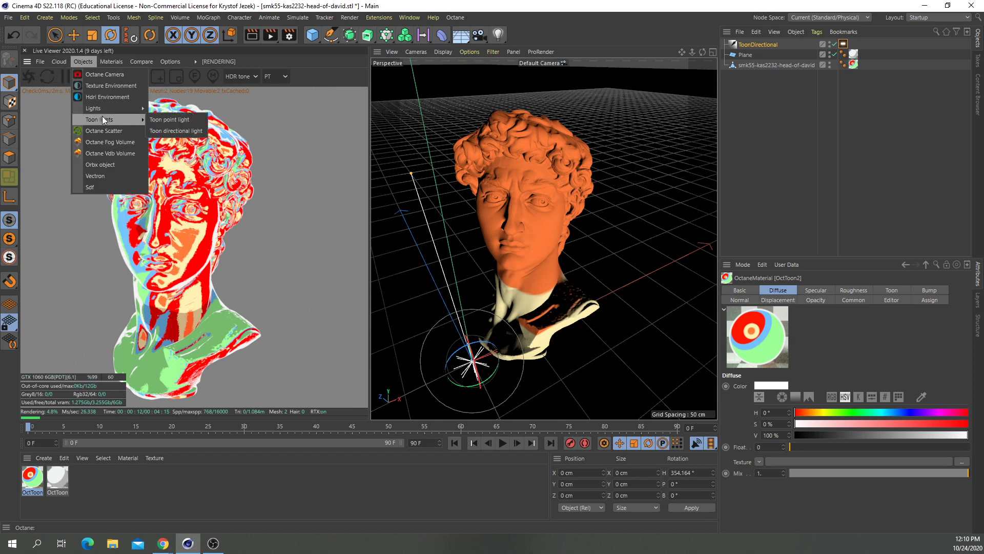
pyautogui.click(166, 121)
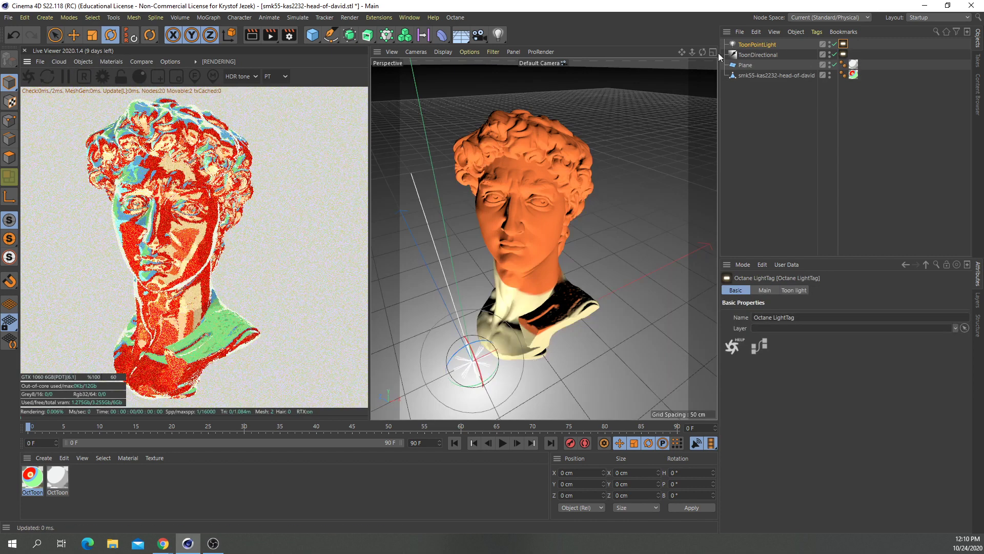
# Move the ToonPointLight above-left of the bust, then disable it and re-enable ToonDirectional.
pyautogui.click(835, 54)
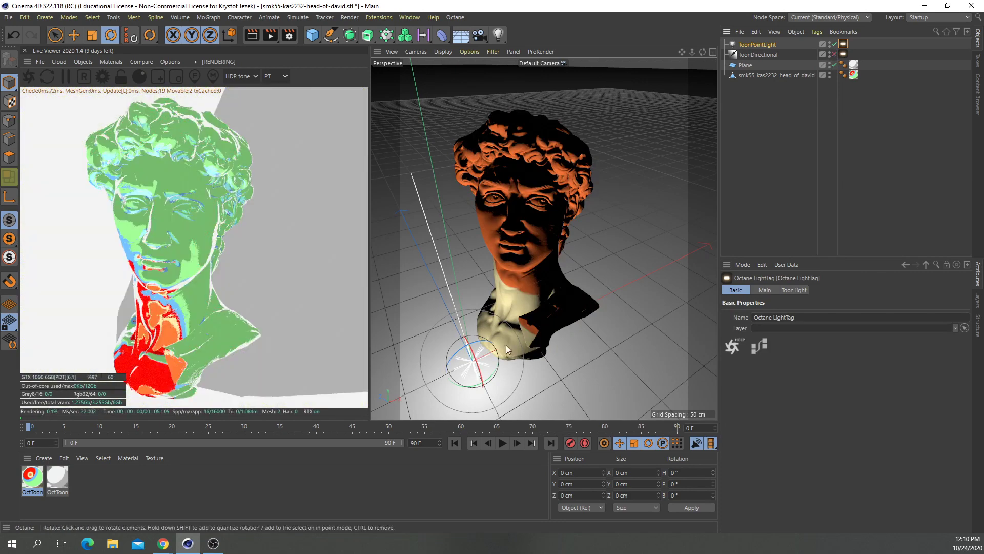
pyautogui.click(74, 35)
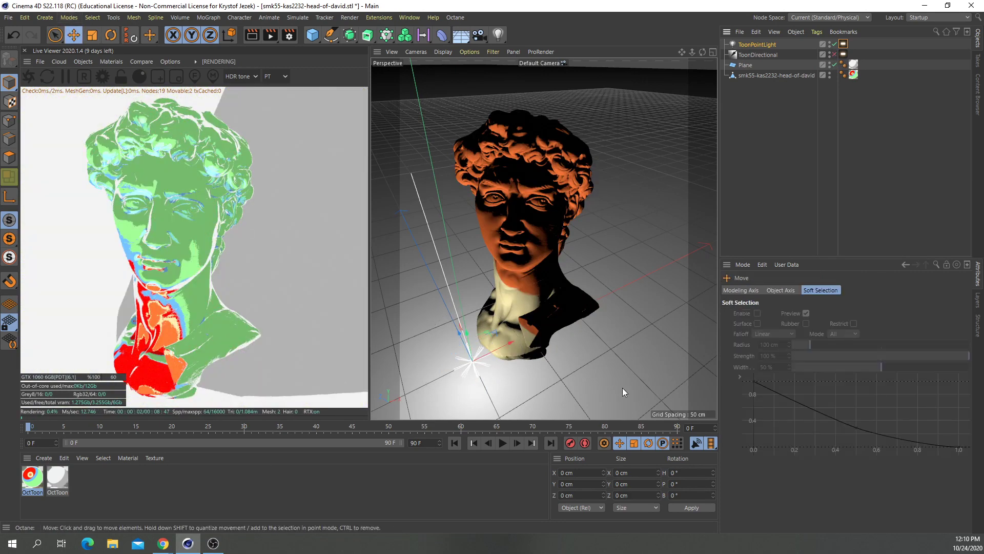
pyautogui.moveTo(491, 200); pyautogui.dragTo(489, 139)
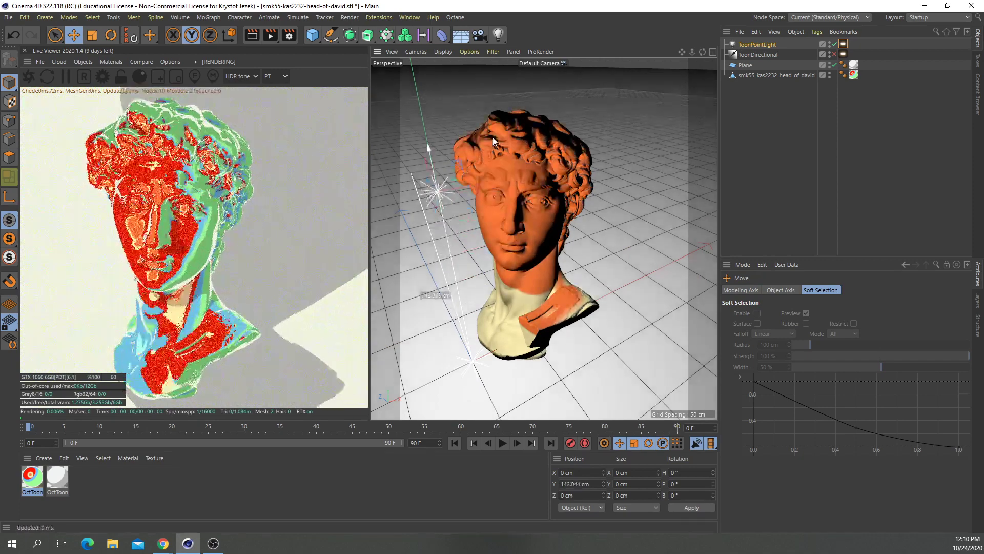
pyautogui.moveTo(469, 184); pyautogui.dragTo(435, 198)
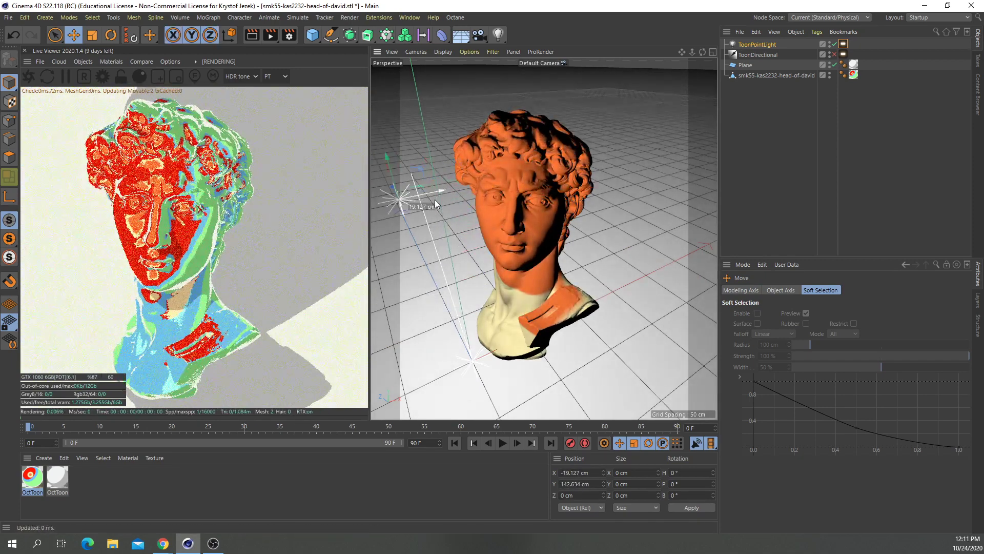
pyautogui.click(88, 62)
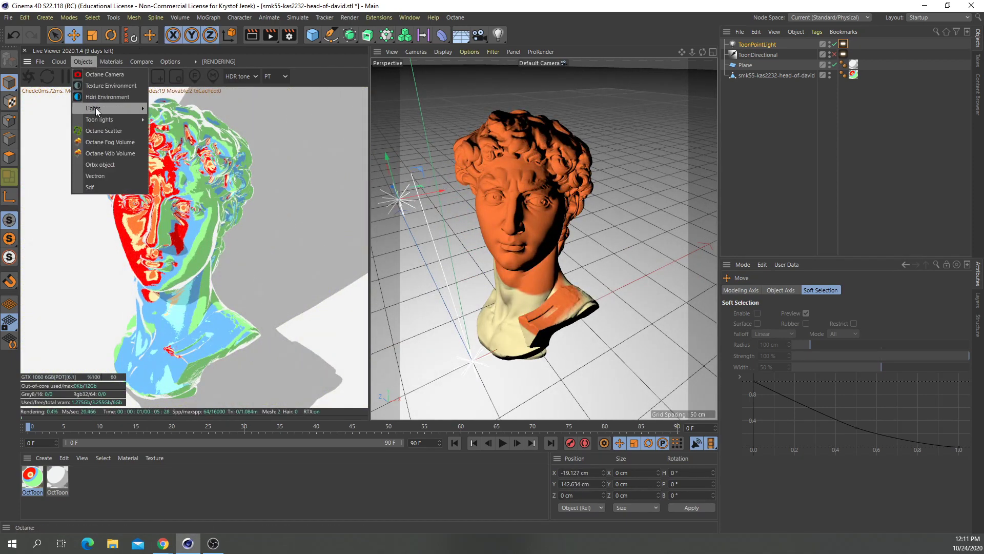
pyautogui.moveTo(94, 109)
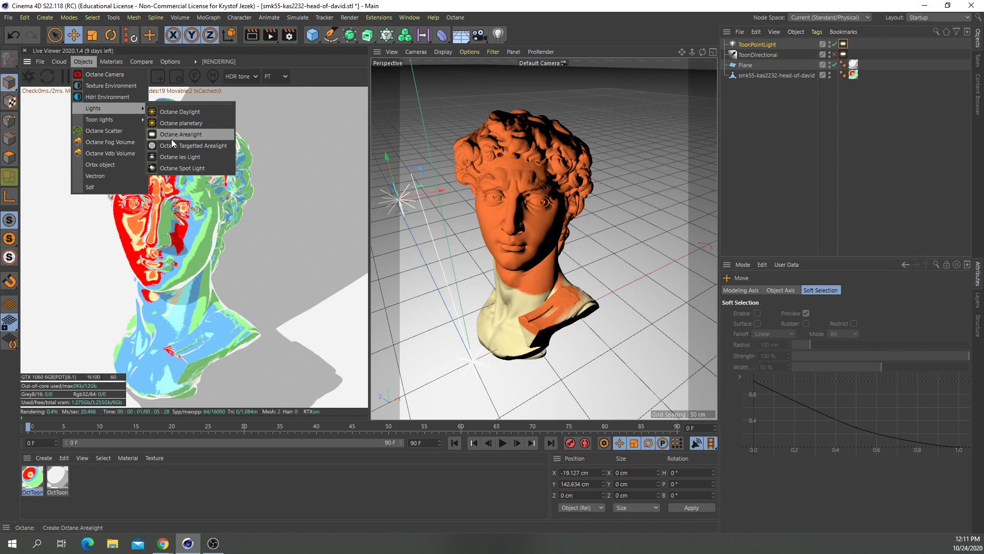
pyautogui.click(386, 190)
pyautogui.moveTo(389, 186); pyautogui.dragTo(413, 157)
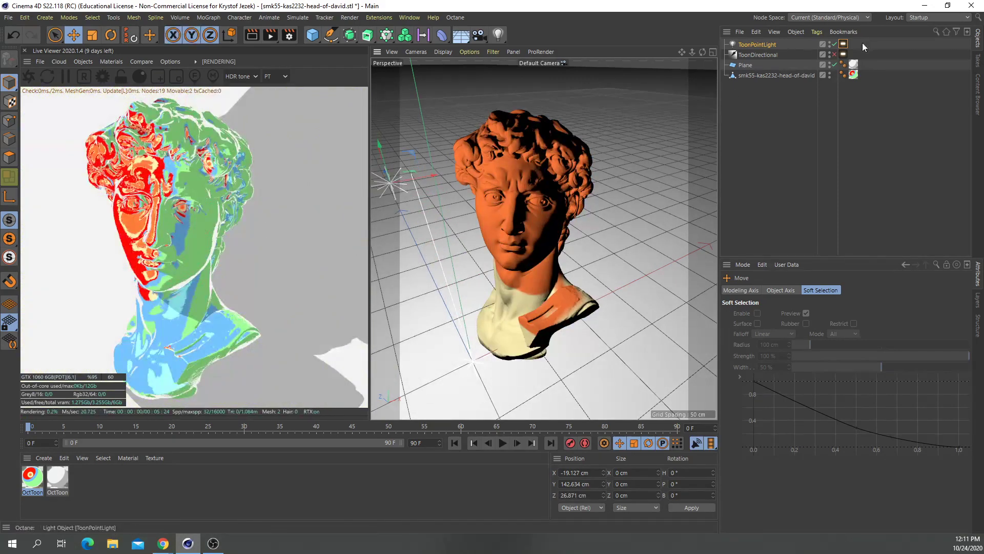
pyautogui.click(834, 54)
pyautogui.click(834, 44)
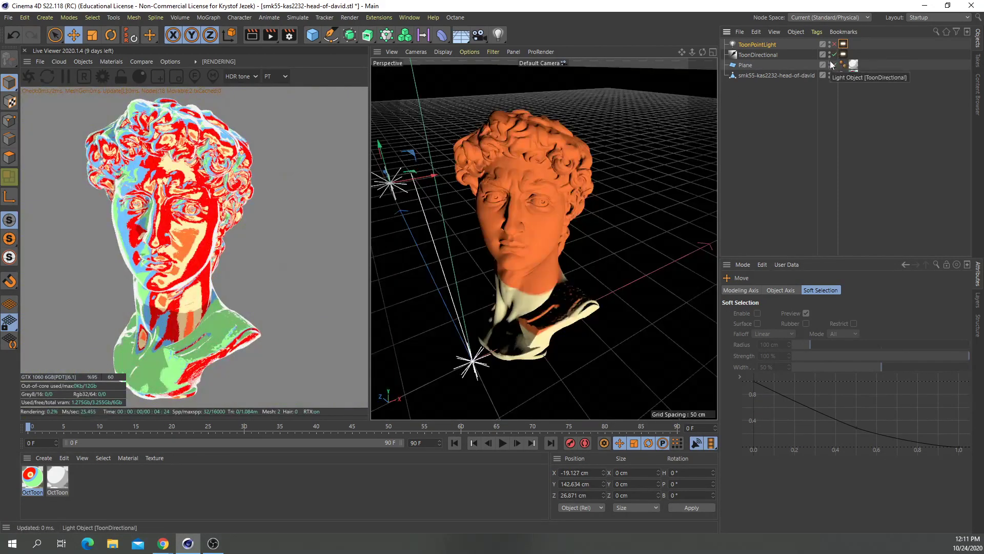
# In ToonDirectional's Octane light tag Toon settings, test Power strengths and set Power back to 1.
pyautogui.click(749, 54)
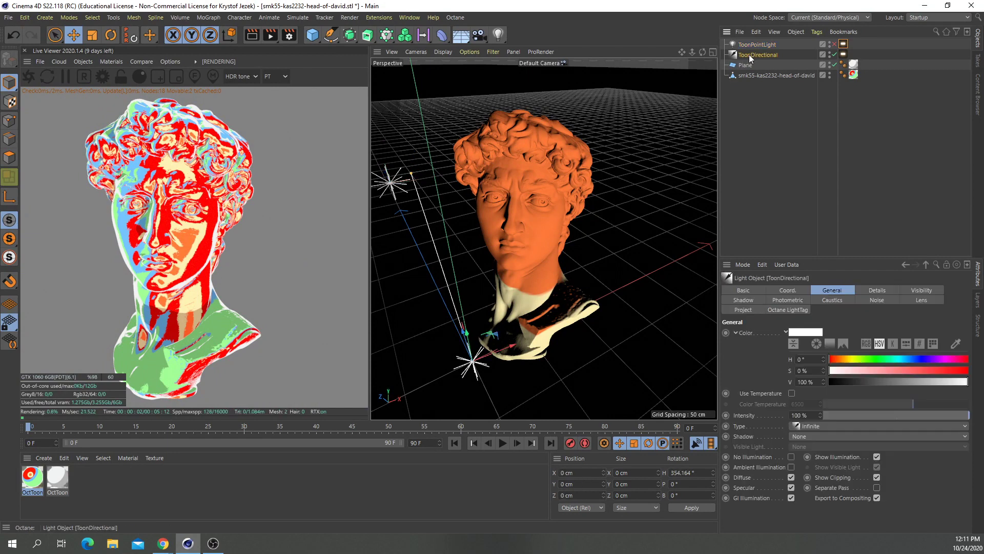
pyautogui.click(843, 54)
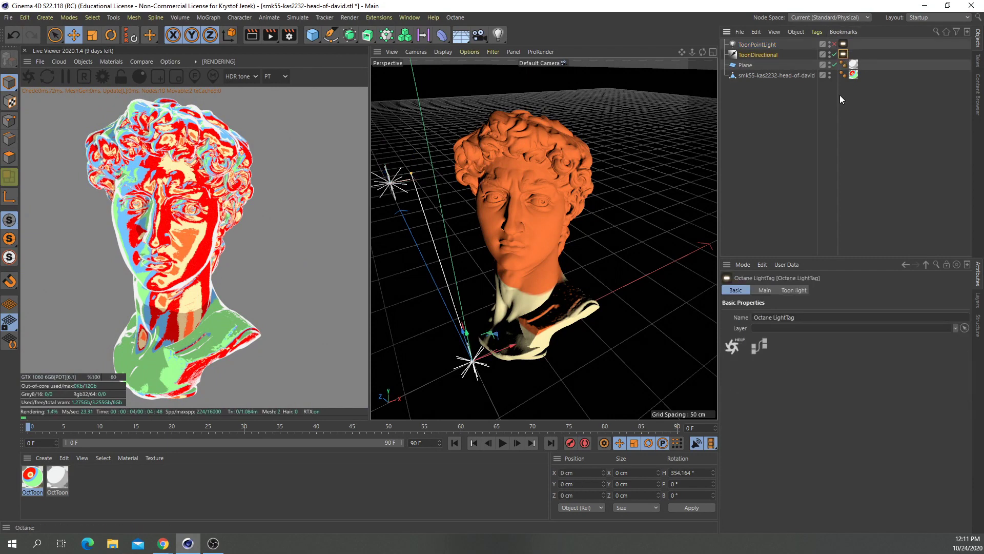
pyautogui.click(763, 291)
pyautogui.click(797, 291)
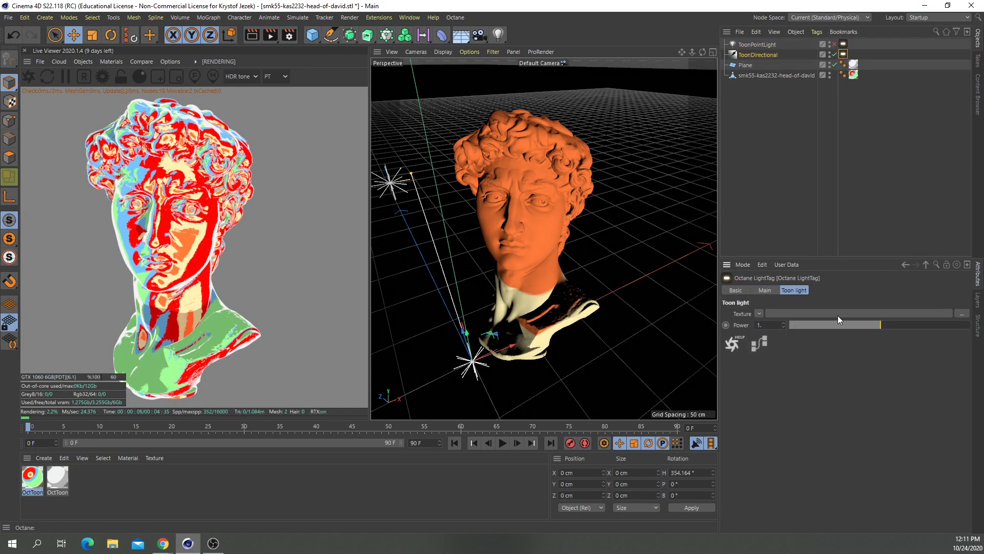
pyautogui.moveTo(878, 325)
pyautogui.mouseDown()
pyautogui.moveTo(841, 328)
pyautogui.moveTo(955, 331)
pyautogui.moveTo(889, 331)
pyautogui.mouseUp()
pyautogui.doubleClick(770, 325)
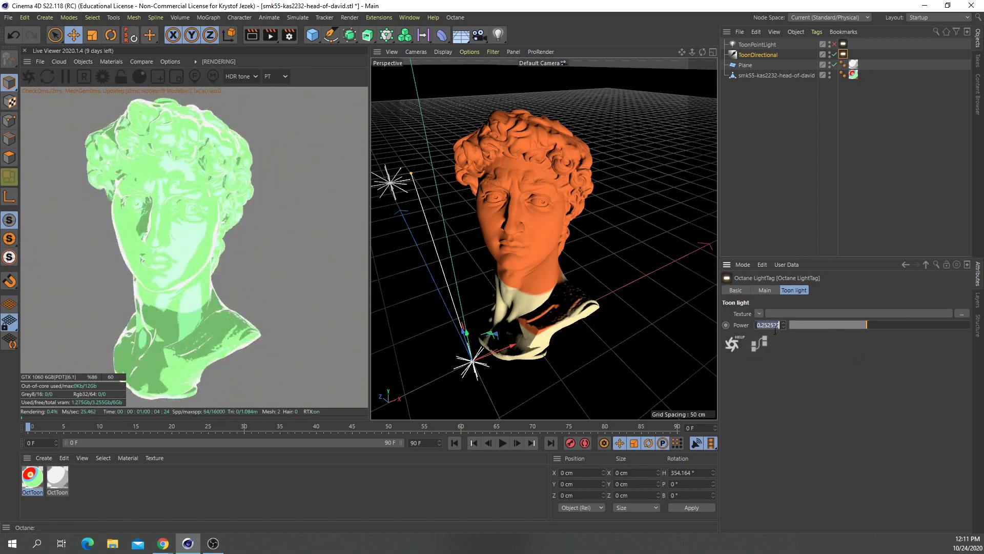
pyautogui.write('1')
pyautogui.press('Return')
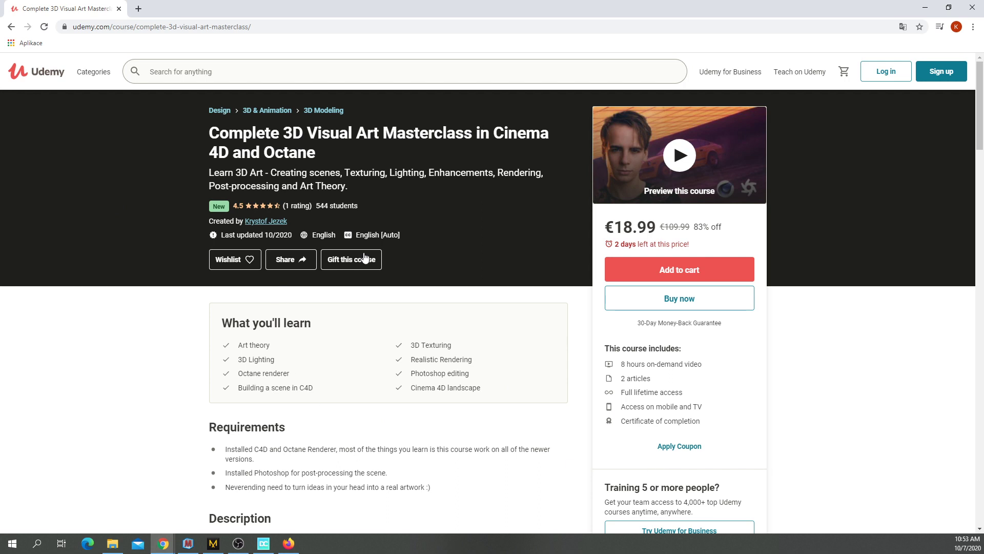
pyautogui.scroll(-2, 615, 335)
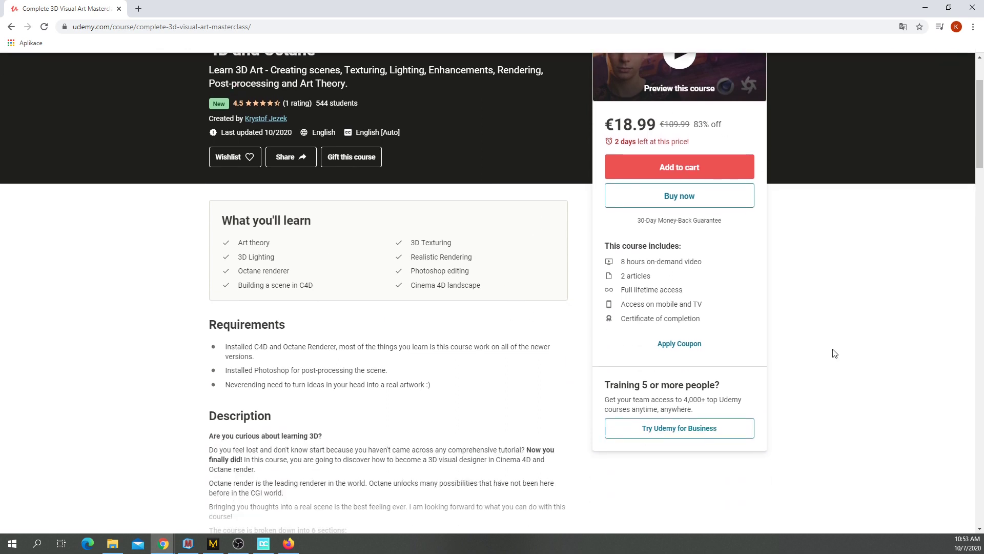